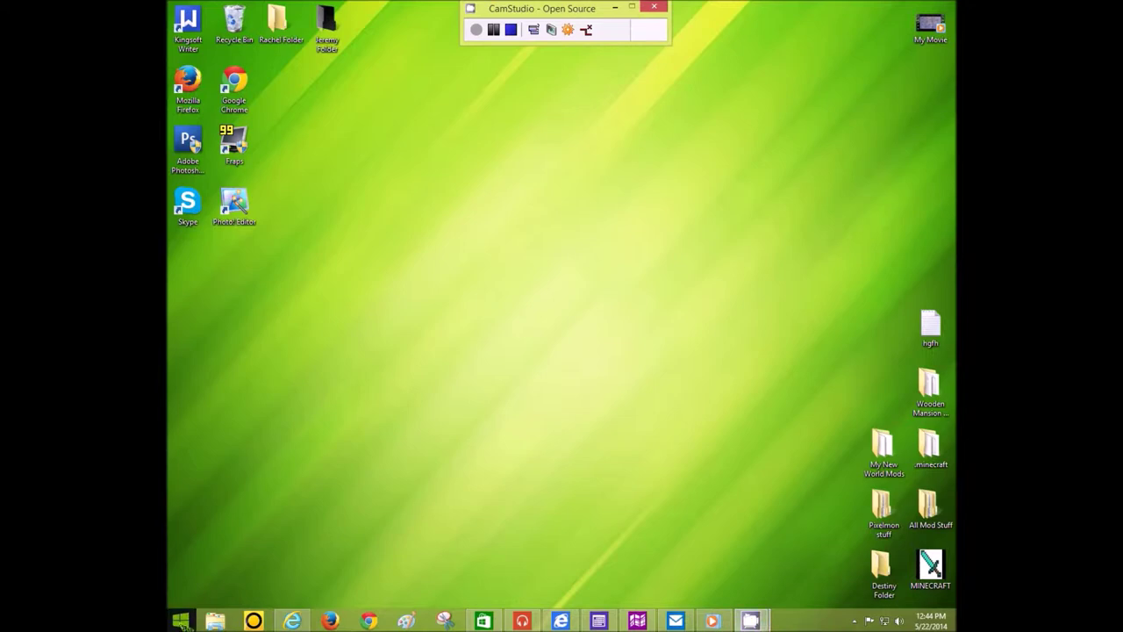
# Step: Open File Explorer from the Start button's system shortcuts, close its window, and view the shortcuts list once more
pyautogui.rightClick(181, 622)
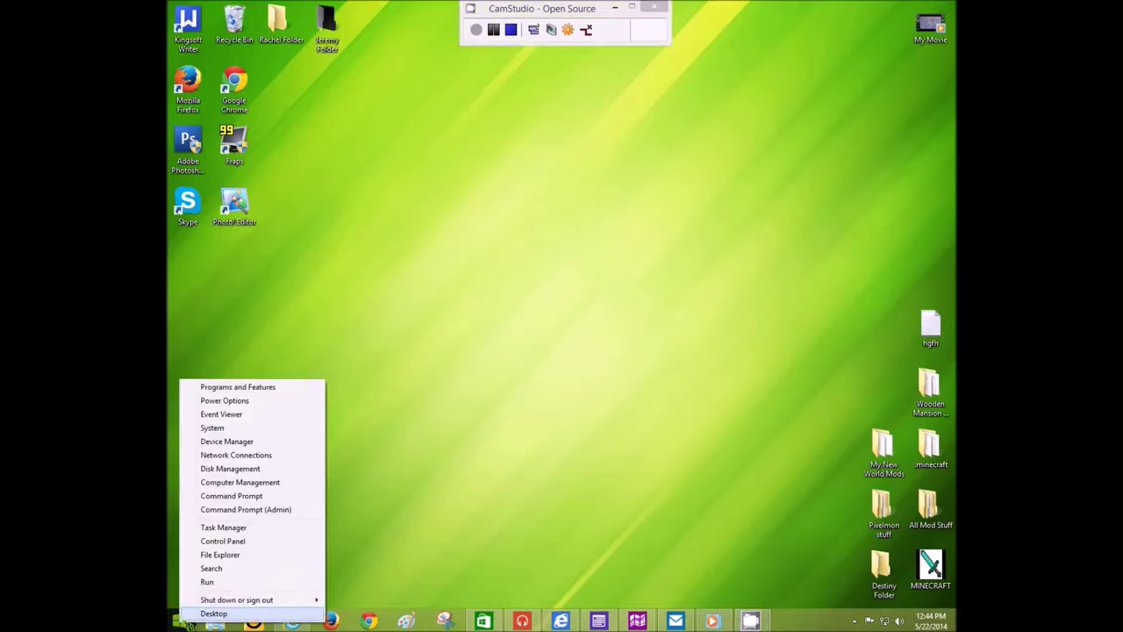
pyautogui.click(220, 557)
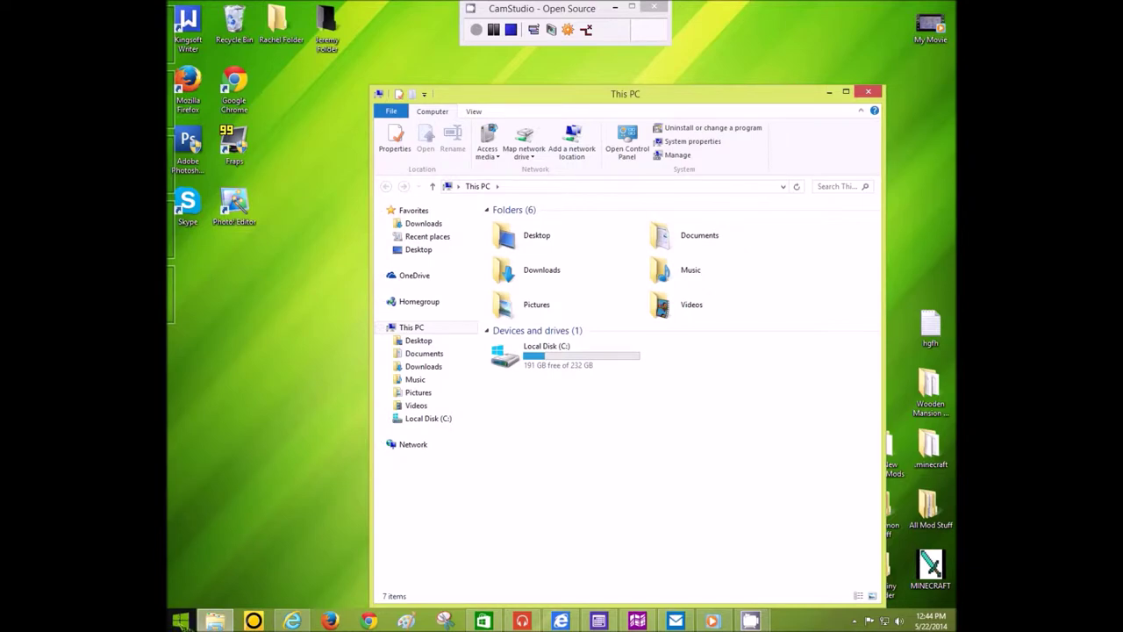
pyautogui.moveTo(220, 624)
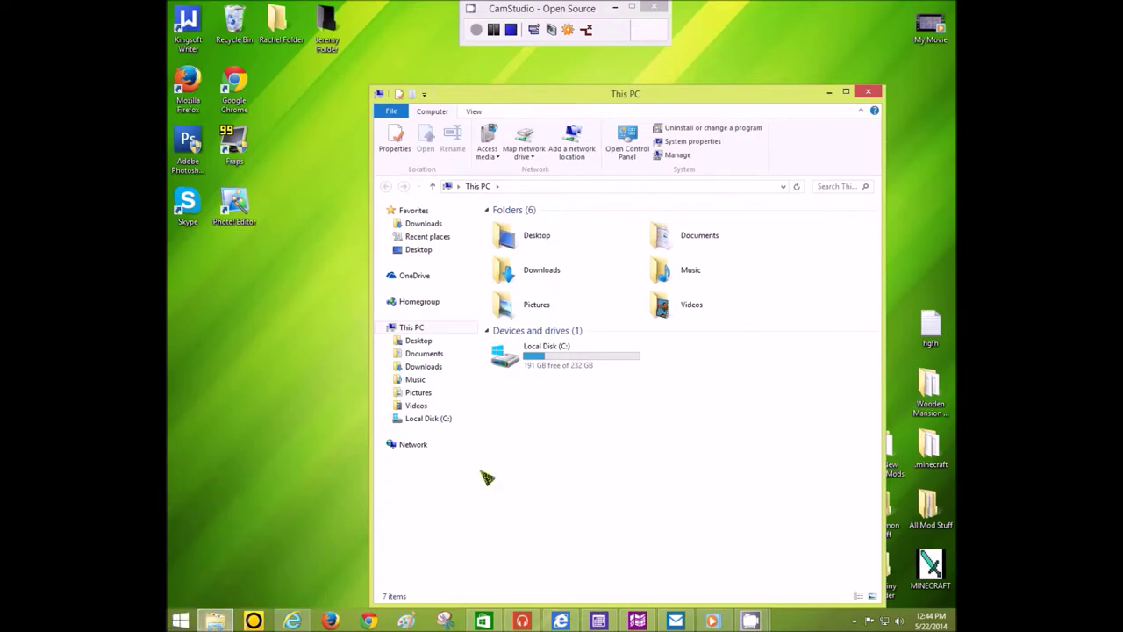
pyautogui.click(868, 93)
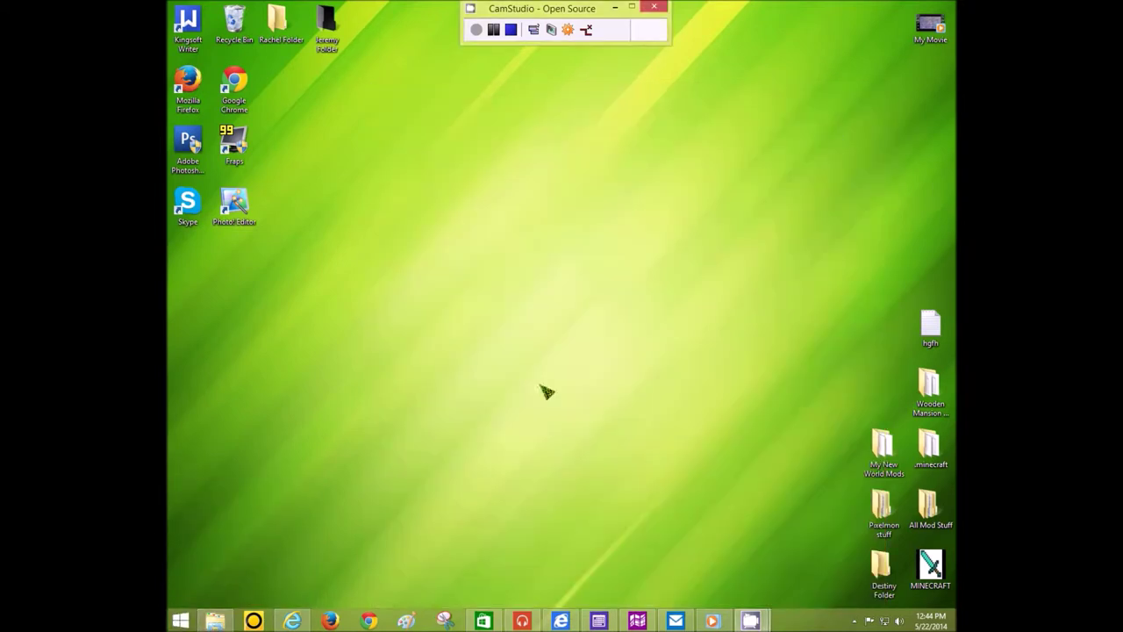
pyautogui.rightClick(180, 621)
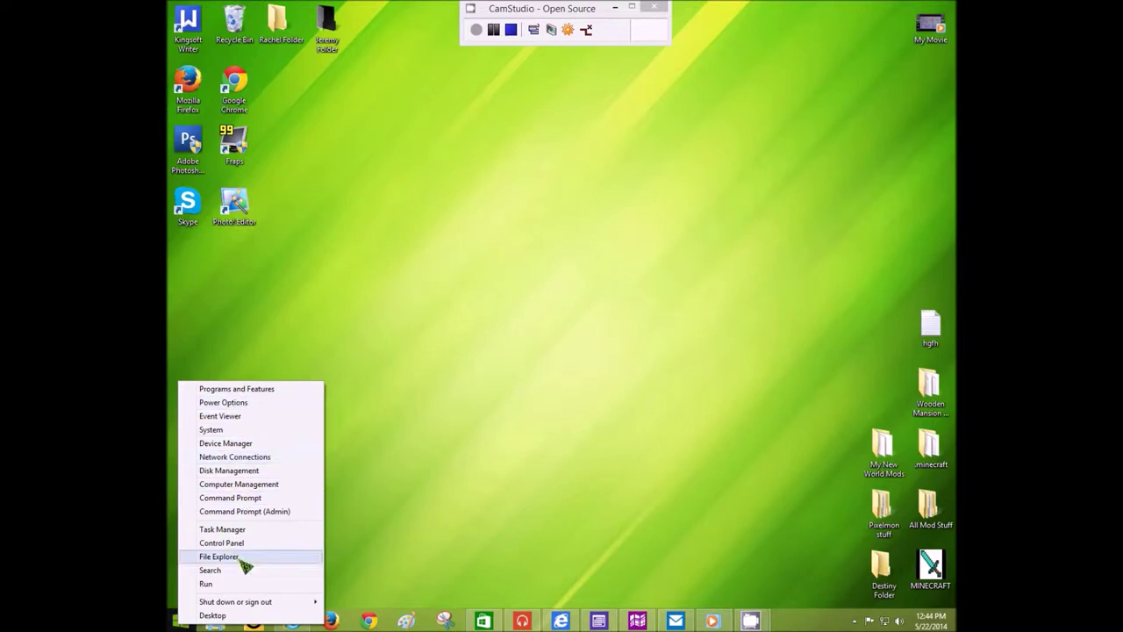
pyautogui.click(420, 505)
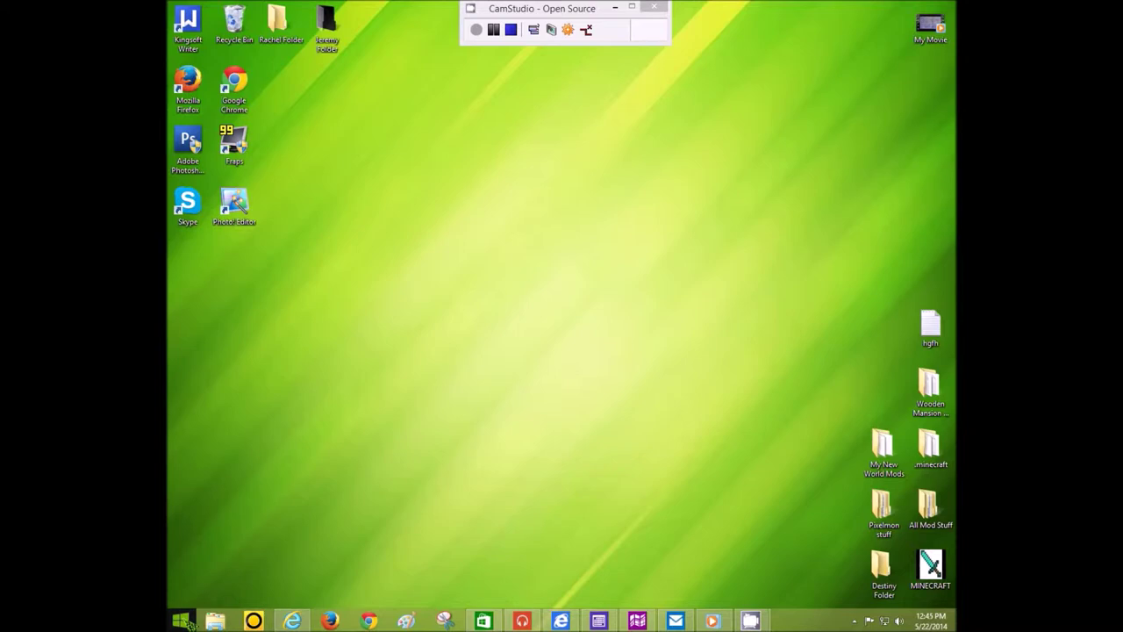
# Step: Go to the Start screen and examine the tile options for the People and Store tiles
pyautogui.click(183, 621)
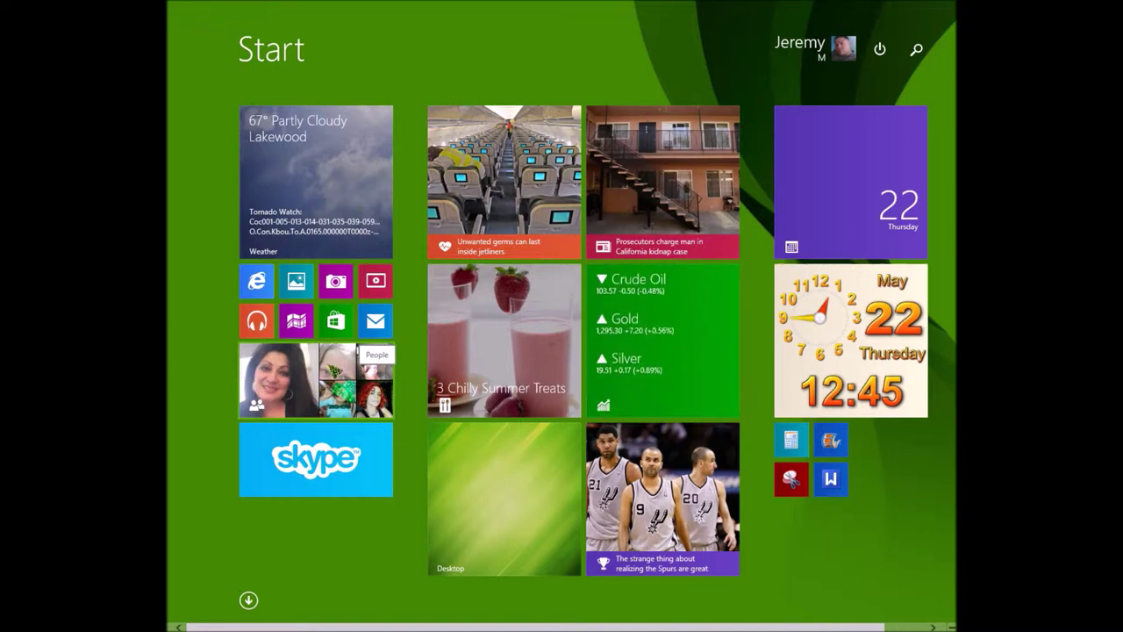
pyautogui.rightClick(377, 371)
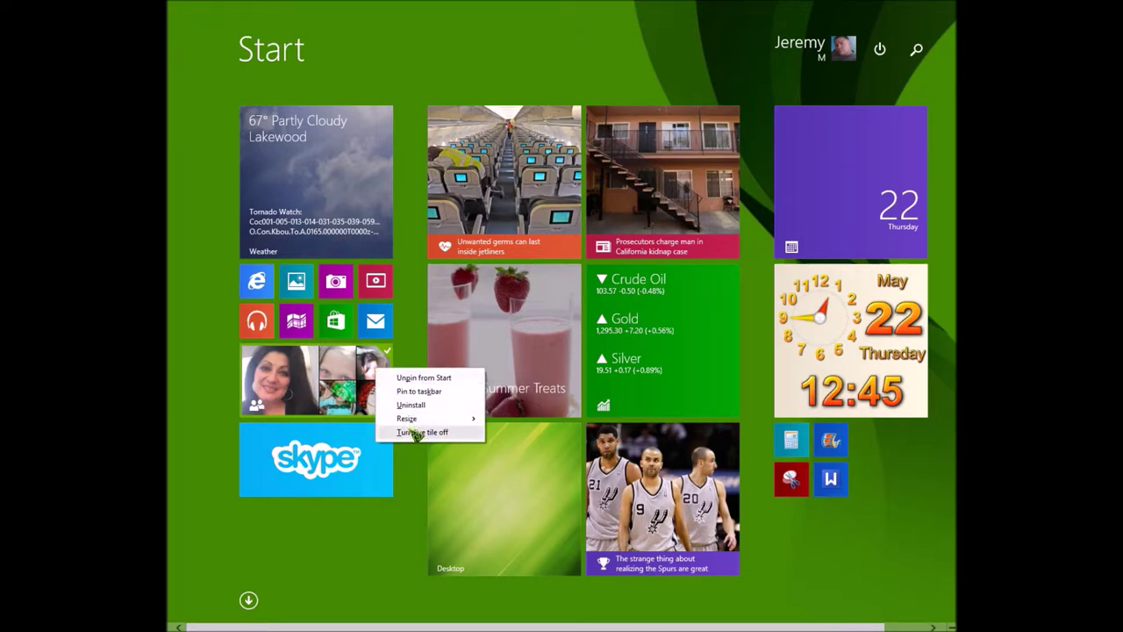
pyautogui.moveTo(409, 419)
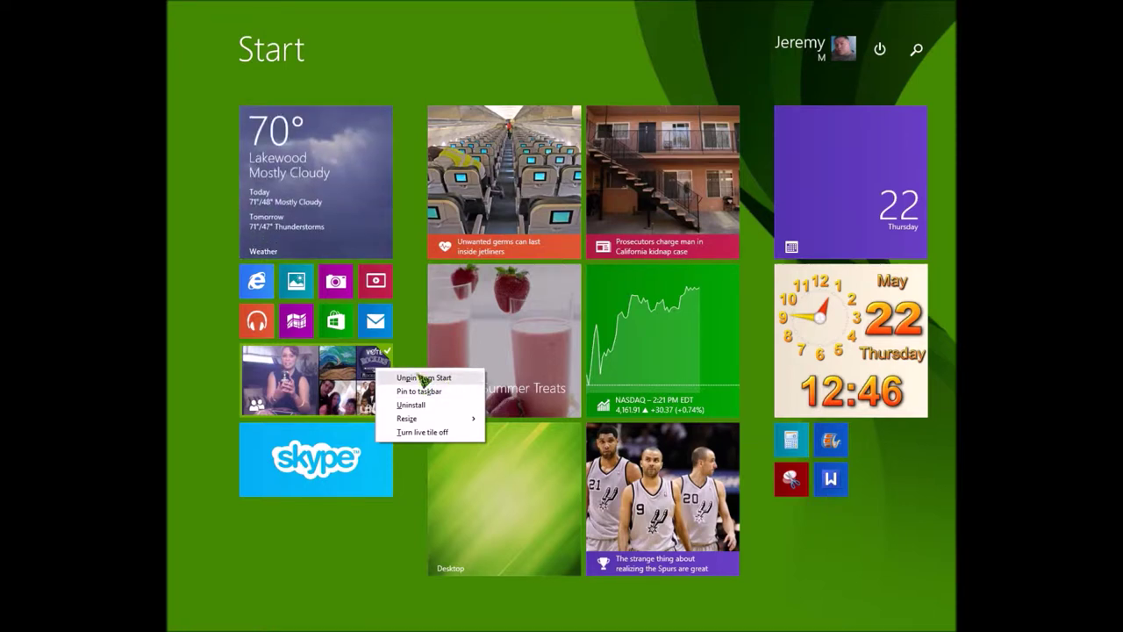
pyautogui.rightClick(339, 323)
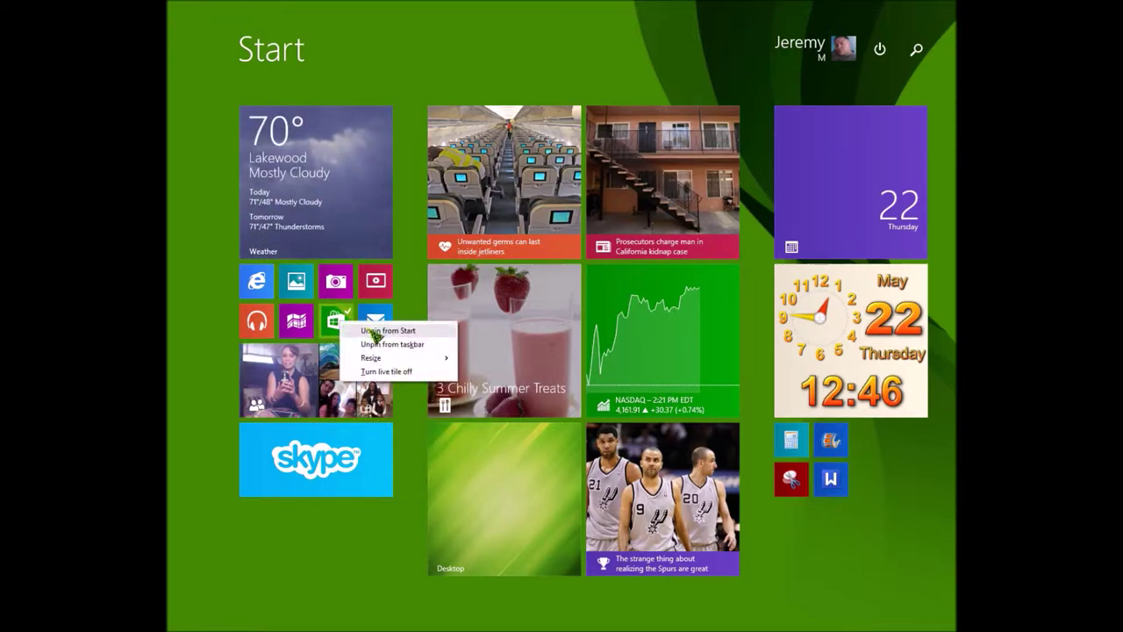
pyautogui.click(418, 296)
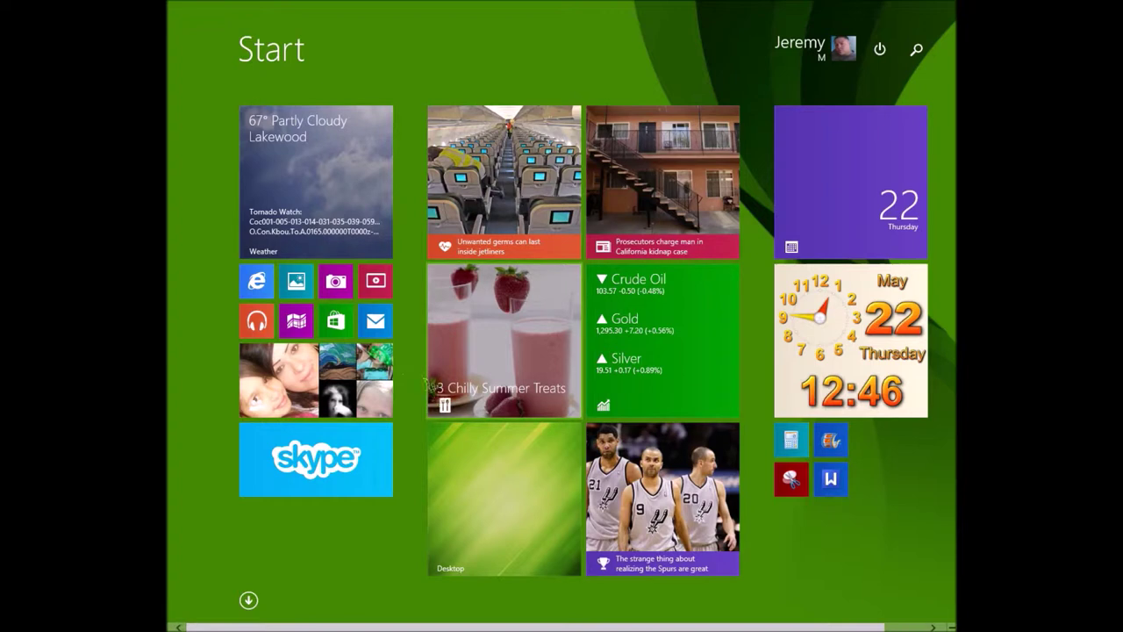
pyautogui.scroll(-1, 423, 373)
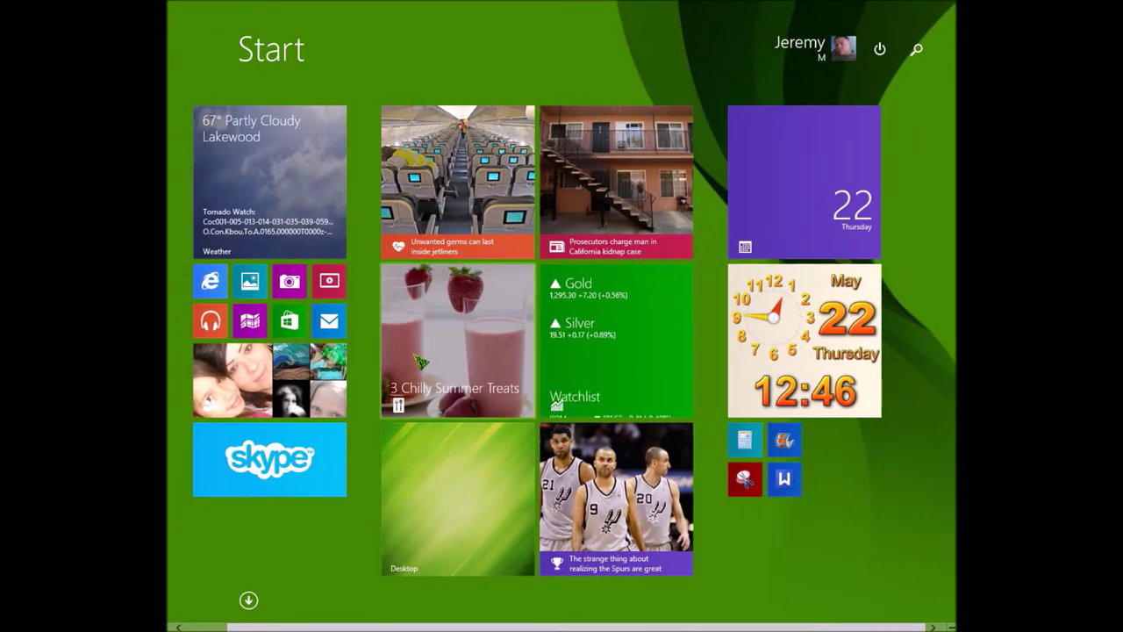
pyautogui.scroll(1, 420, 360)
pyautogui.scroll(-1, 420, 360)
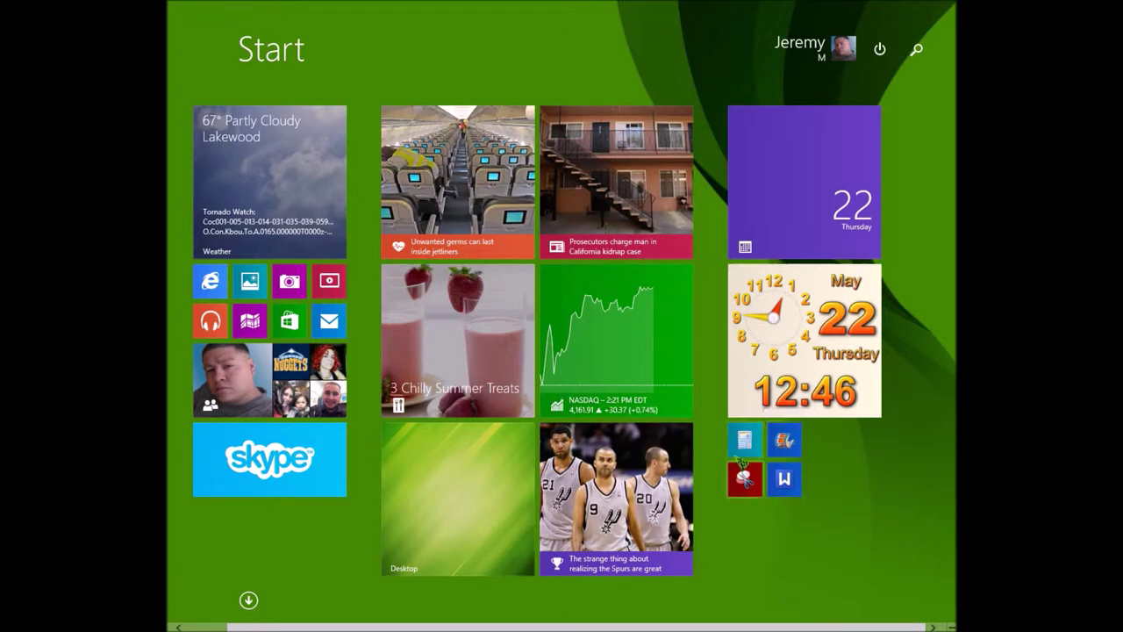
# Step: Show all installed apps, check the options for Mail and Mozilla Firefox, and look through the whole list
pyautogui.click(249, 601)
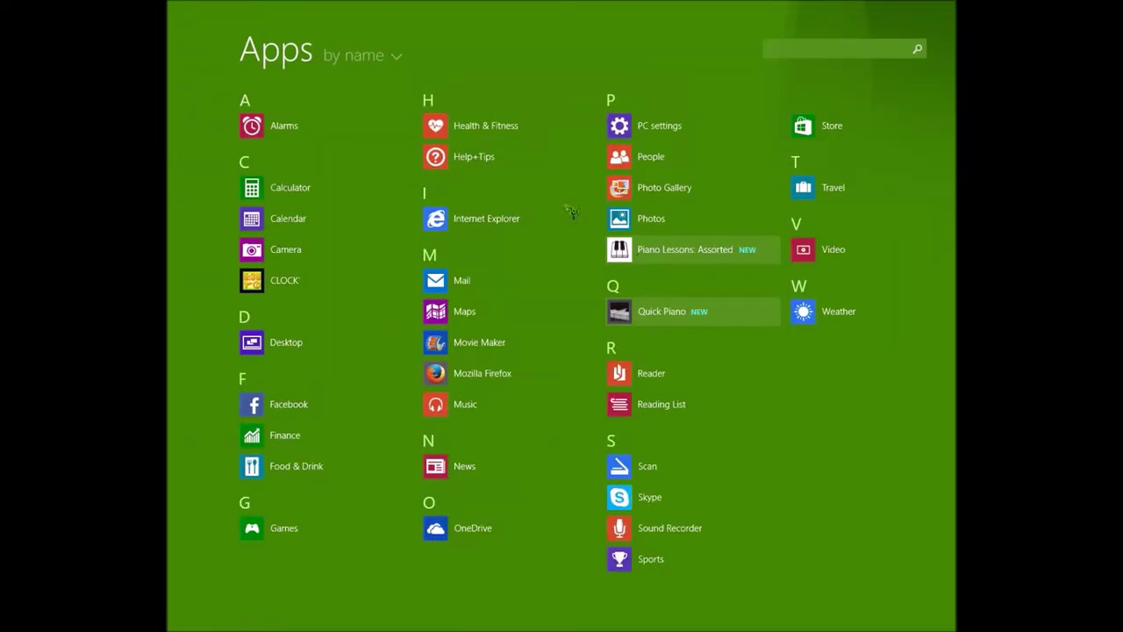
pyautogui.rightClick(460, 282)
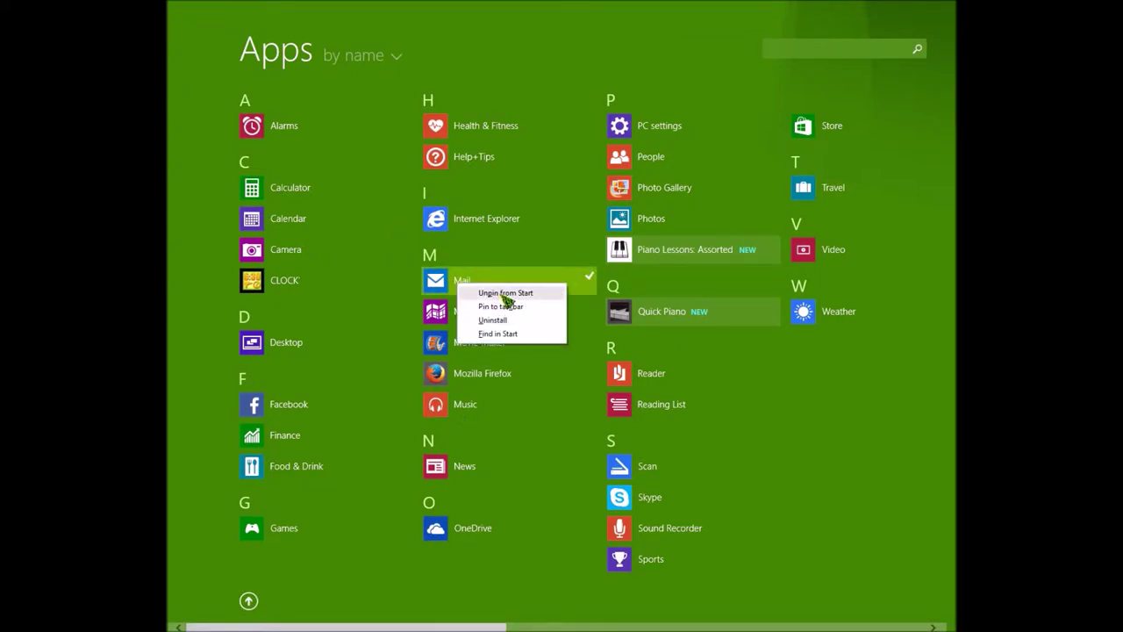
pyautogui.click(408, 301)
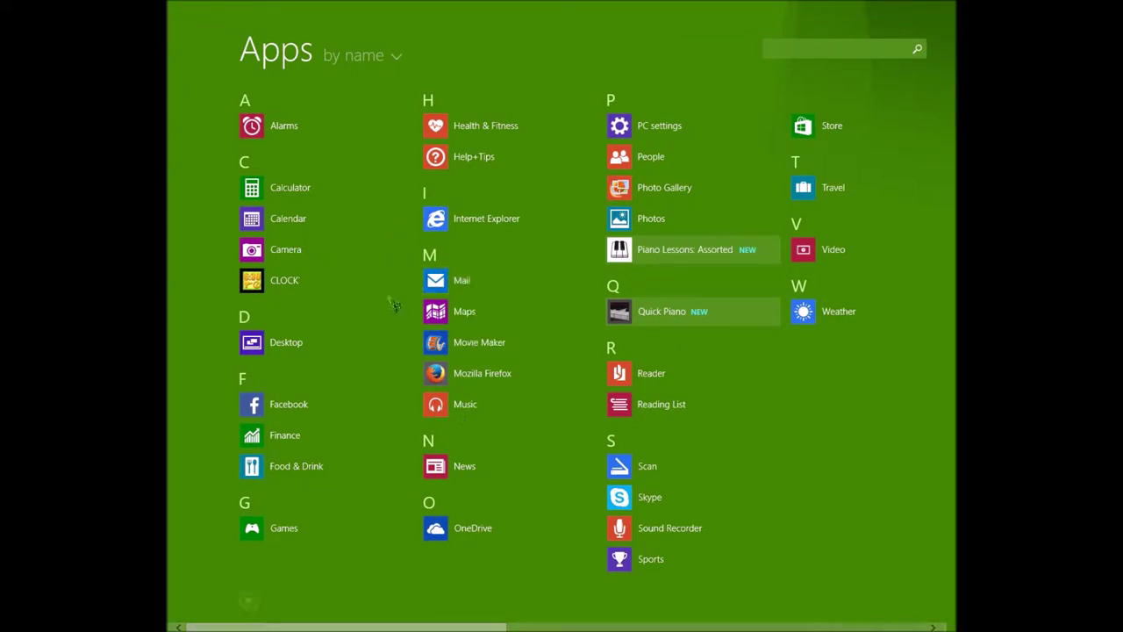
pyautogui.rightClick(487, 371)
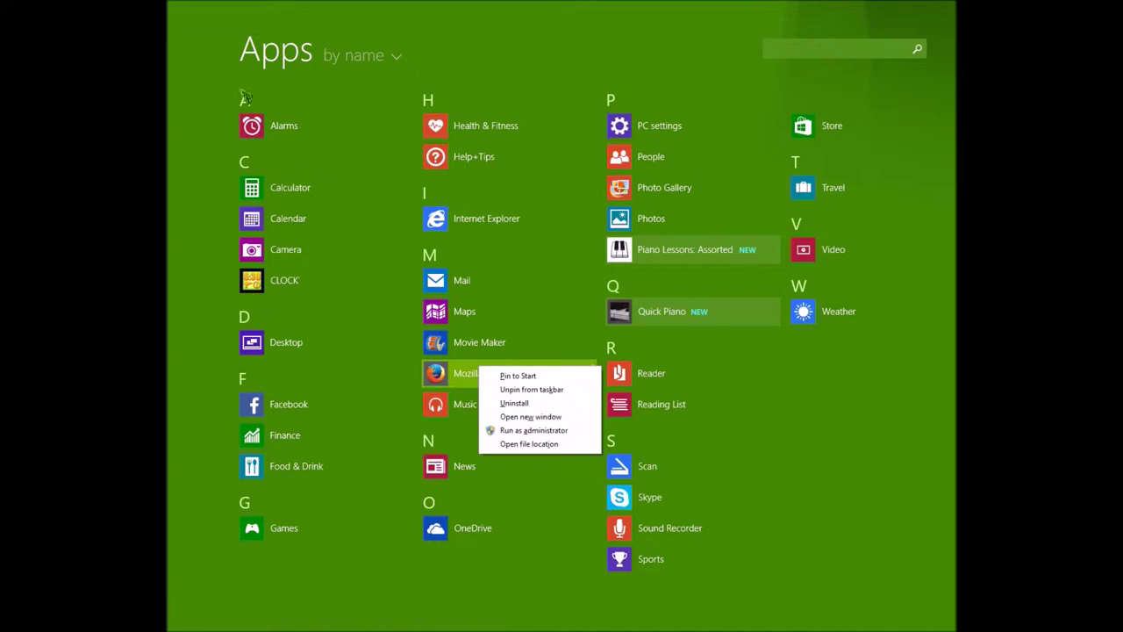
pyautogui.press('Escape')
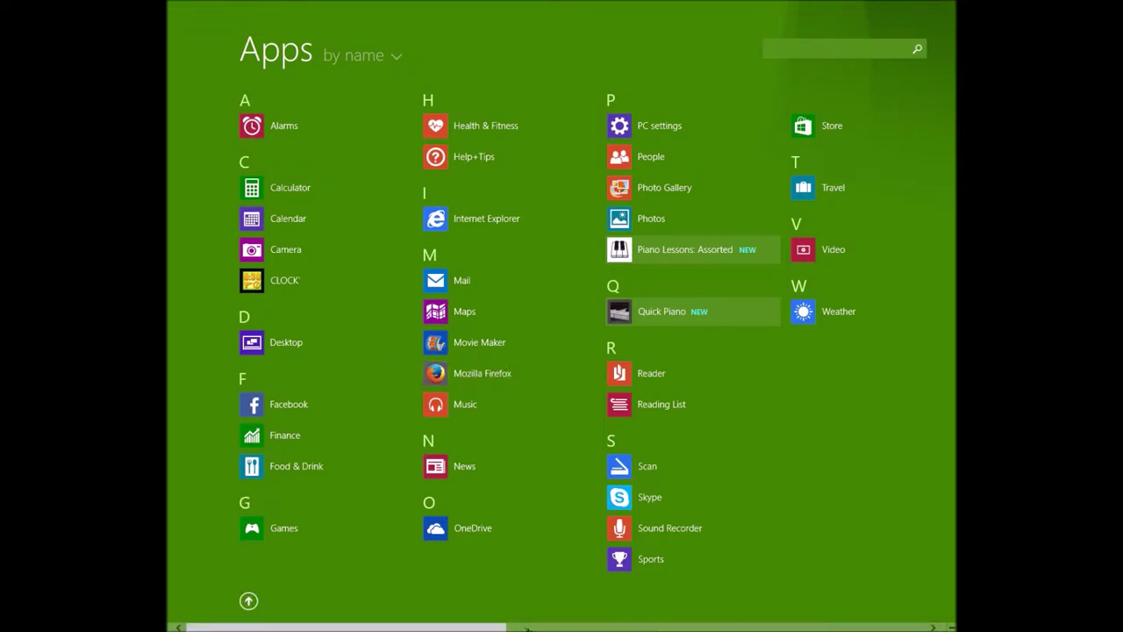
pyautogui.scroll(-5, 527, 628)
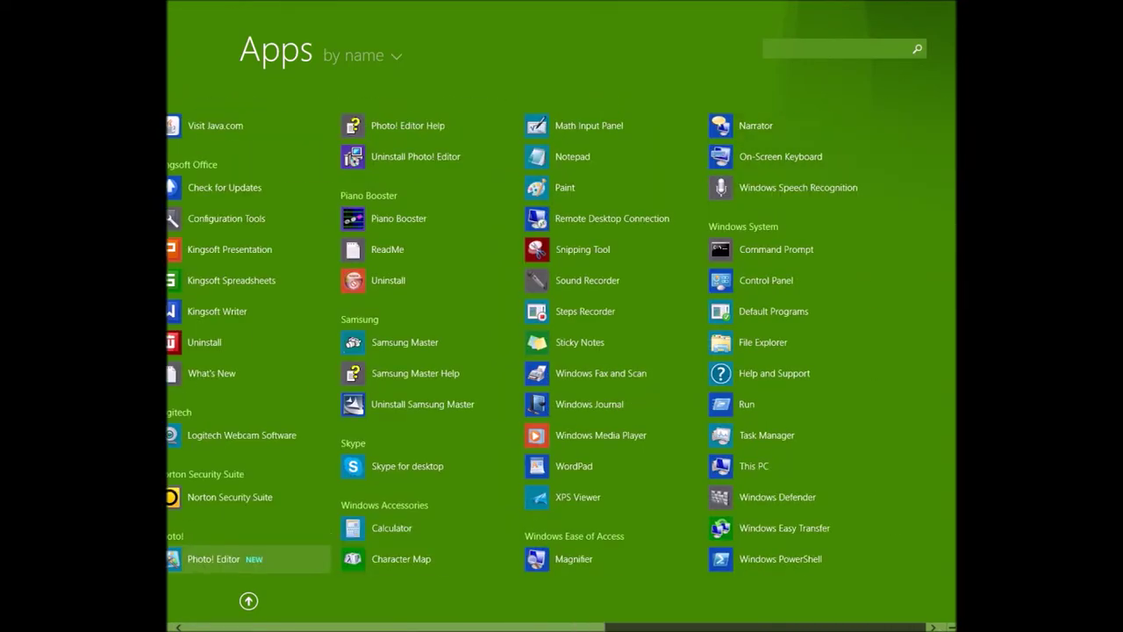
pyautogui.scroll(5, 562, 351)
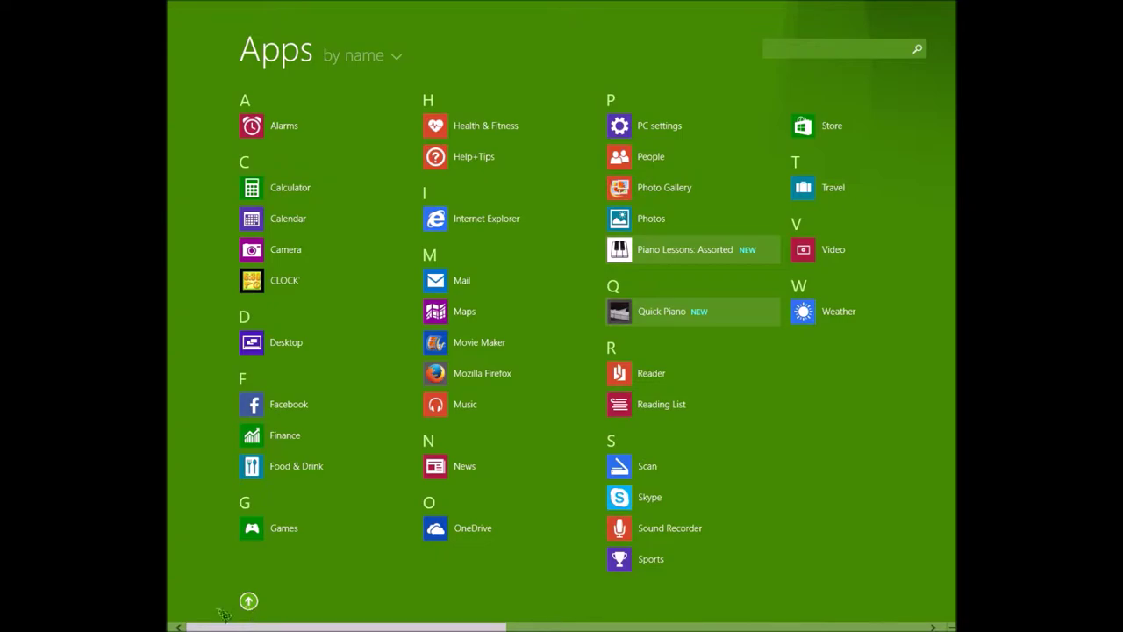
# Step: Return to the Start screen, open the Store app, and look back through the Top free in Music & Video apps
pyautogui.click(181, 621)
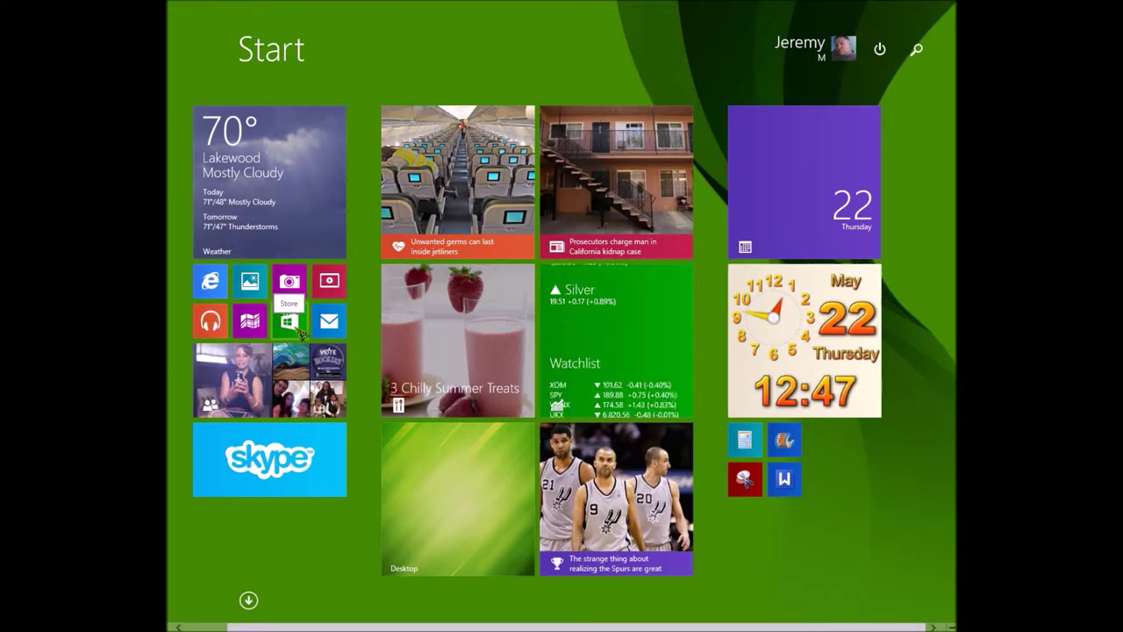
pyautogui.click(300, 332)
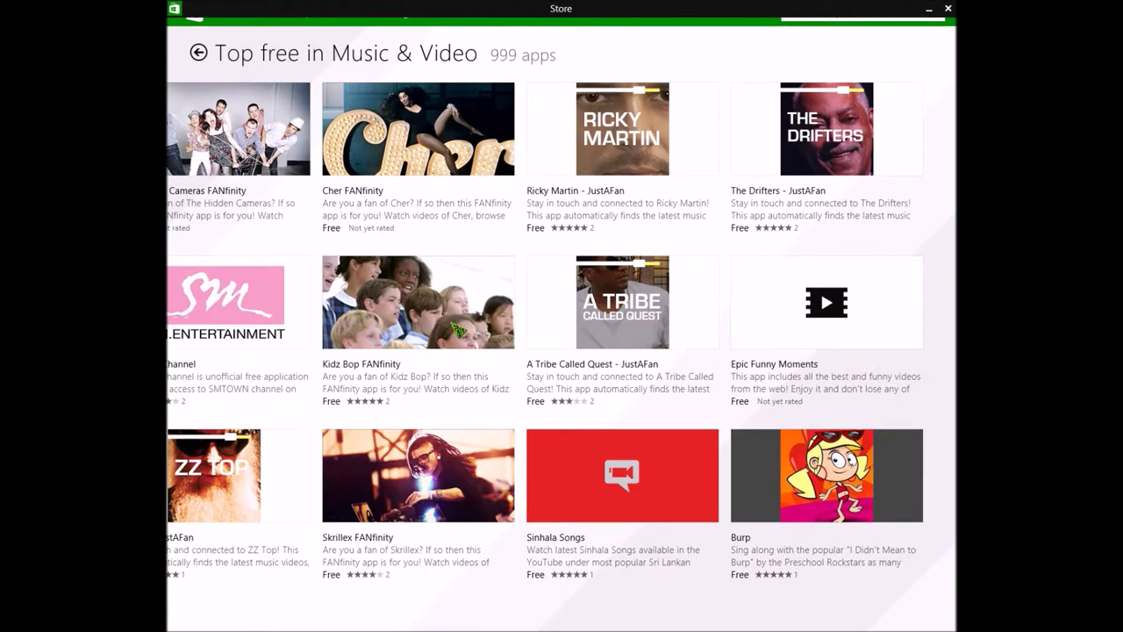
pyautogui.rightClick(602, 602)
pyautogui.hscroll(-5, 607, 605)
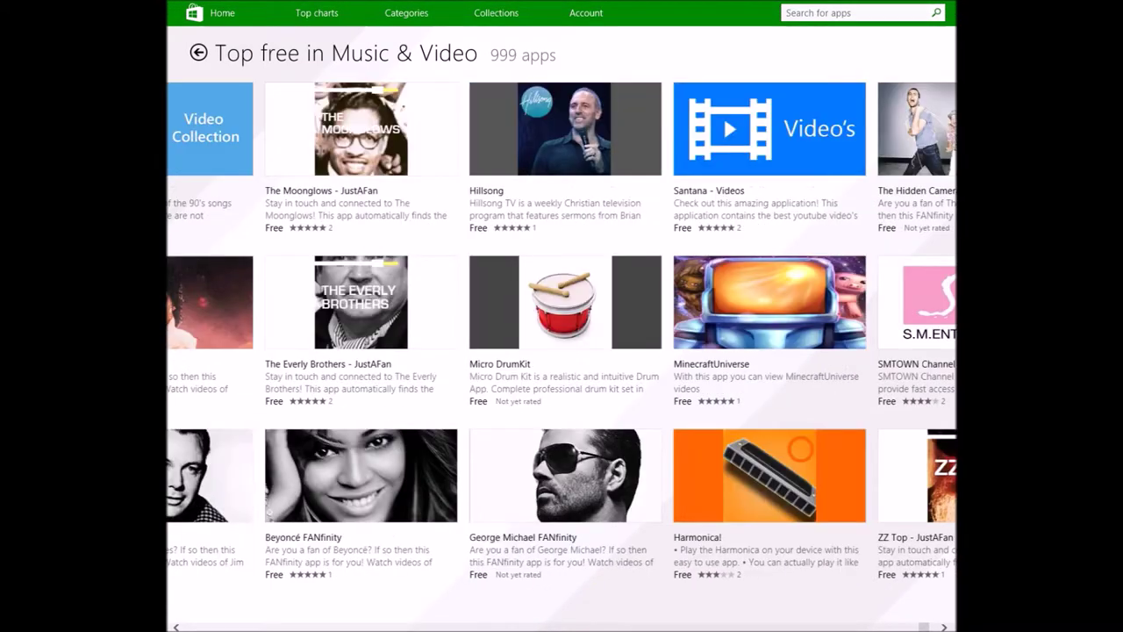
pyautogui.hscroll(-15, 562, 330)
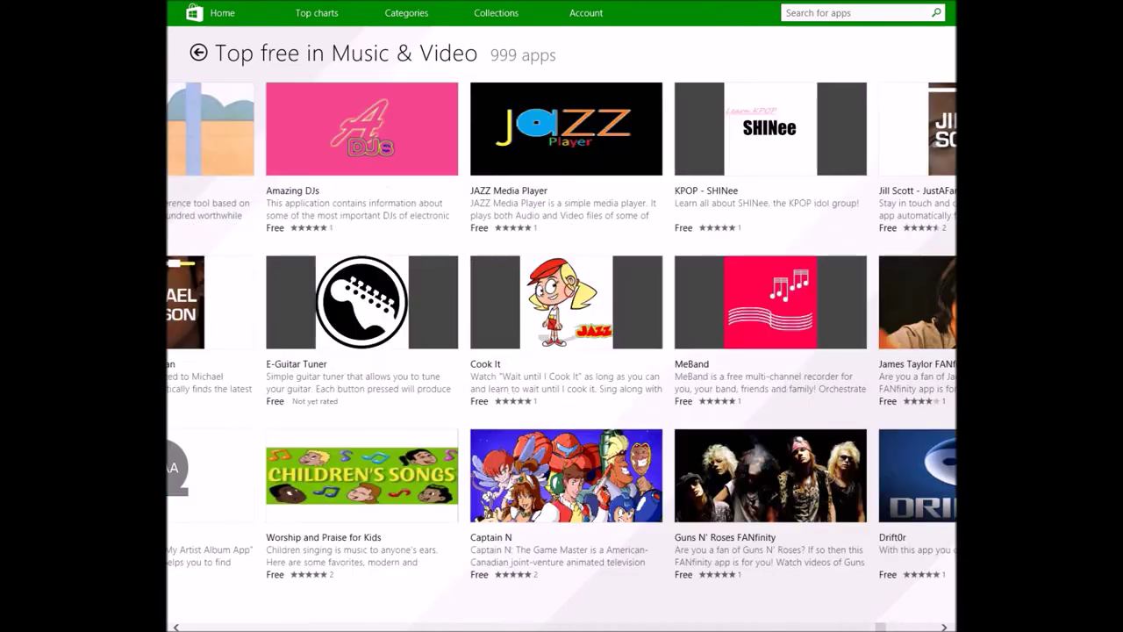
pyautogui.hscroll(-2, 251, 363)
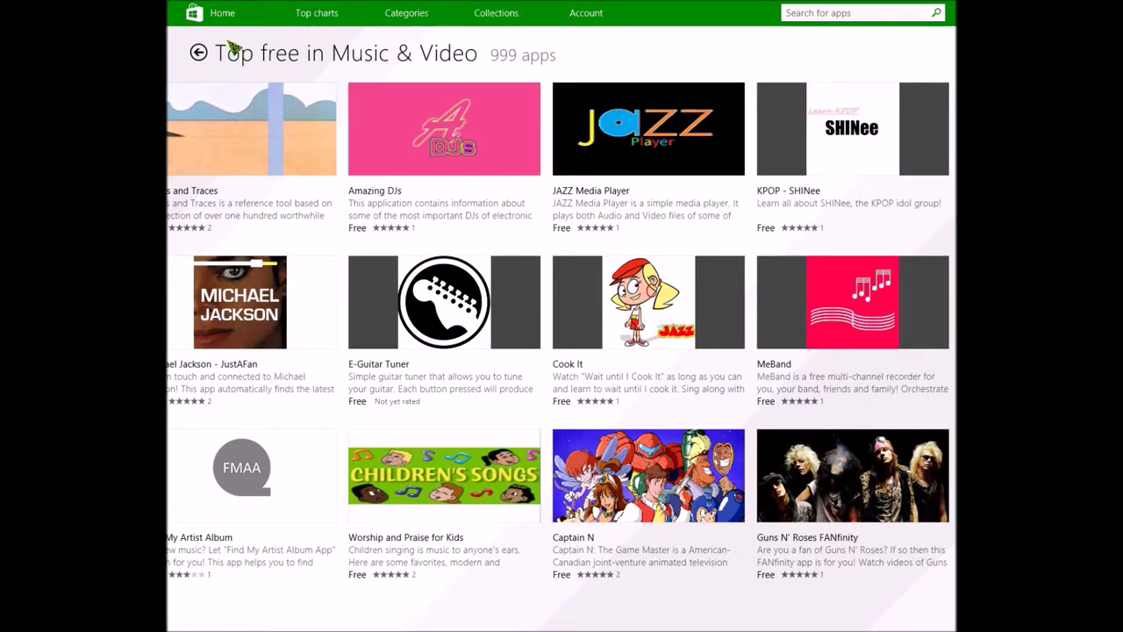
# Step: Go to the Store's home page and browse its sections of recommended apps, such as New & Rising, Top grossing and Top paid
pyautogui.click(221, 12)
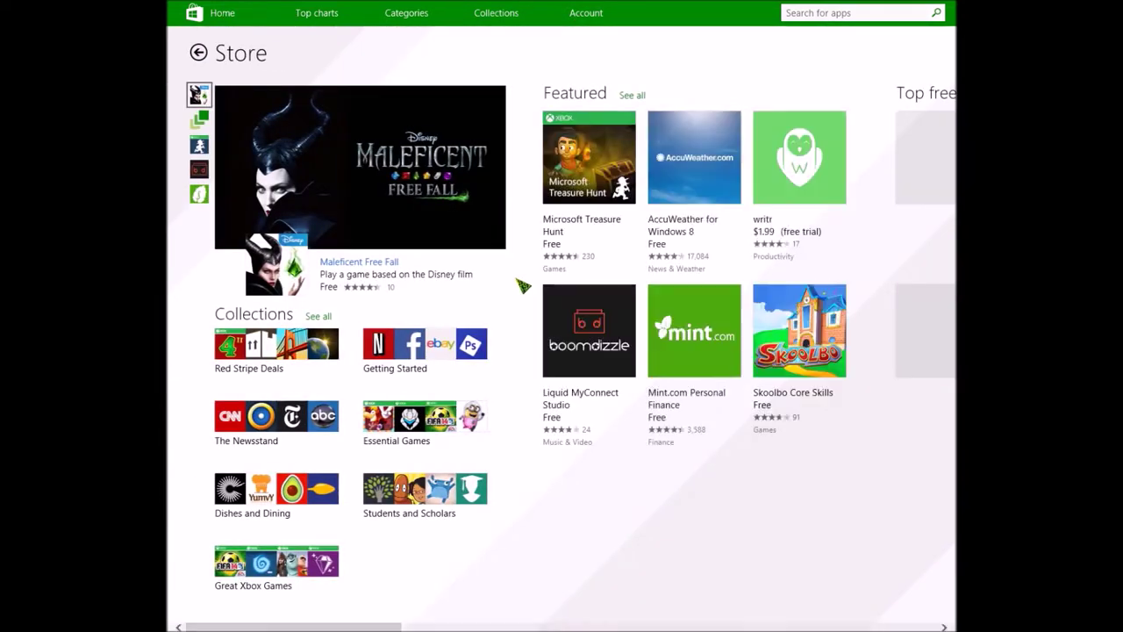
pyautogui.scroll(-5, 443, 629)
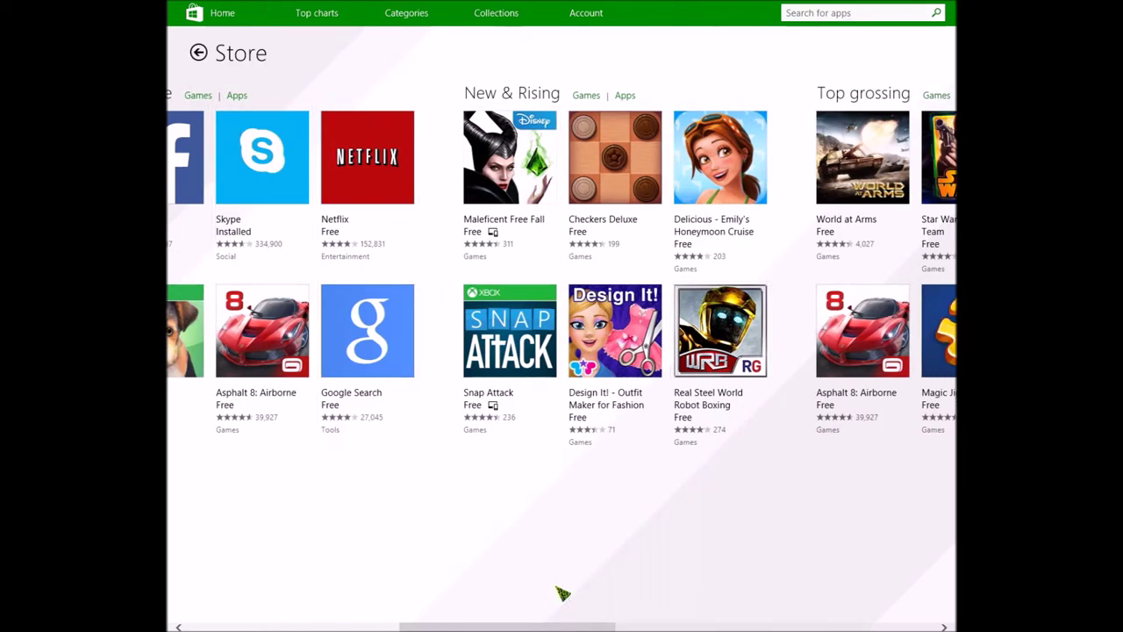
pyautogui.scroll(-3, 789, 280)
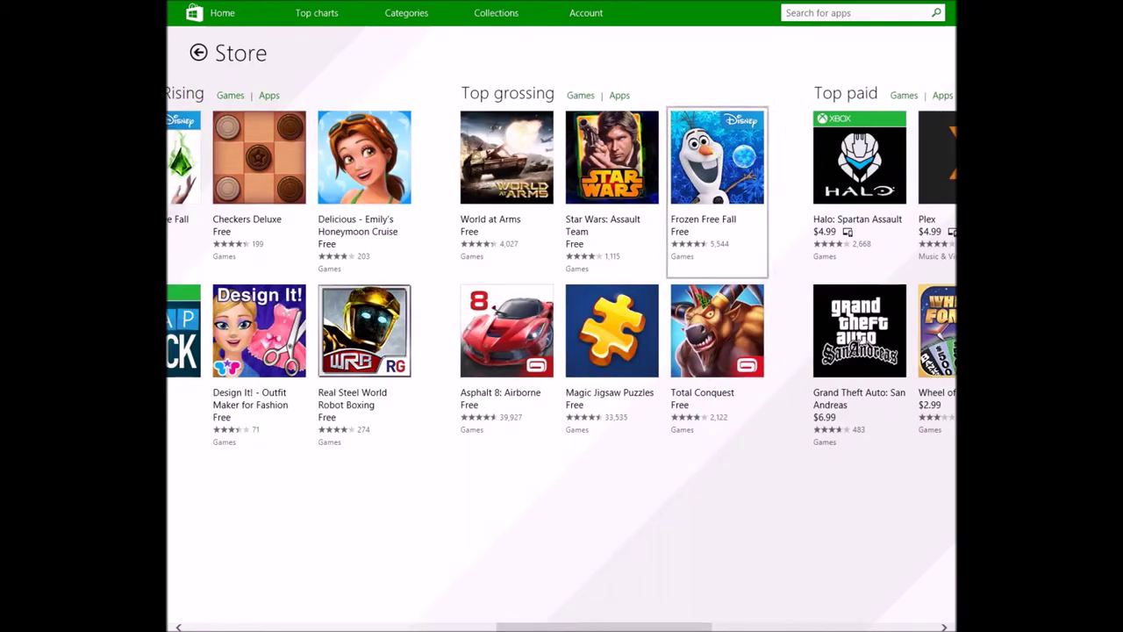
pyautogui.scroll(-3, 789, 281)
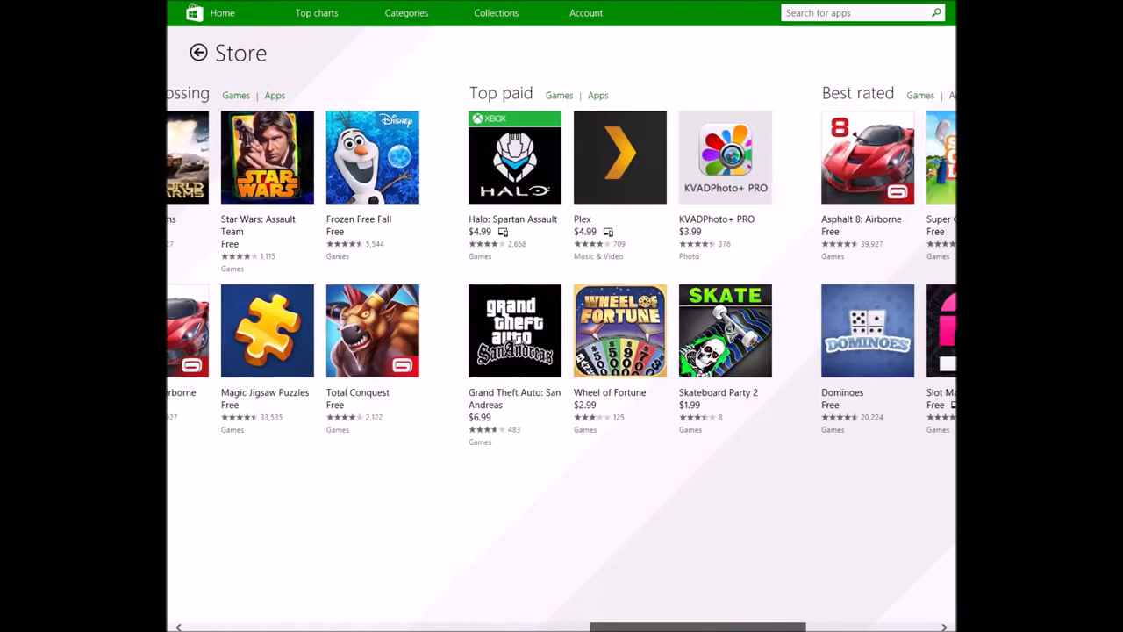
pyautogui.scroll(-1, 635, 579)
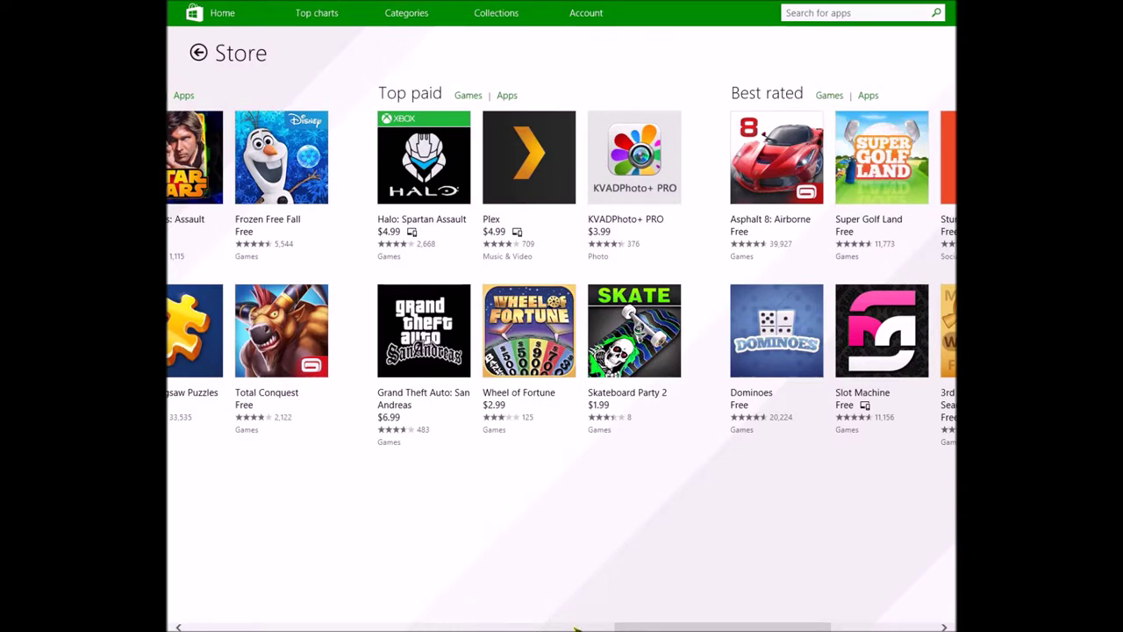
pyautogui.scroll(10, 561, 351)
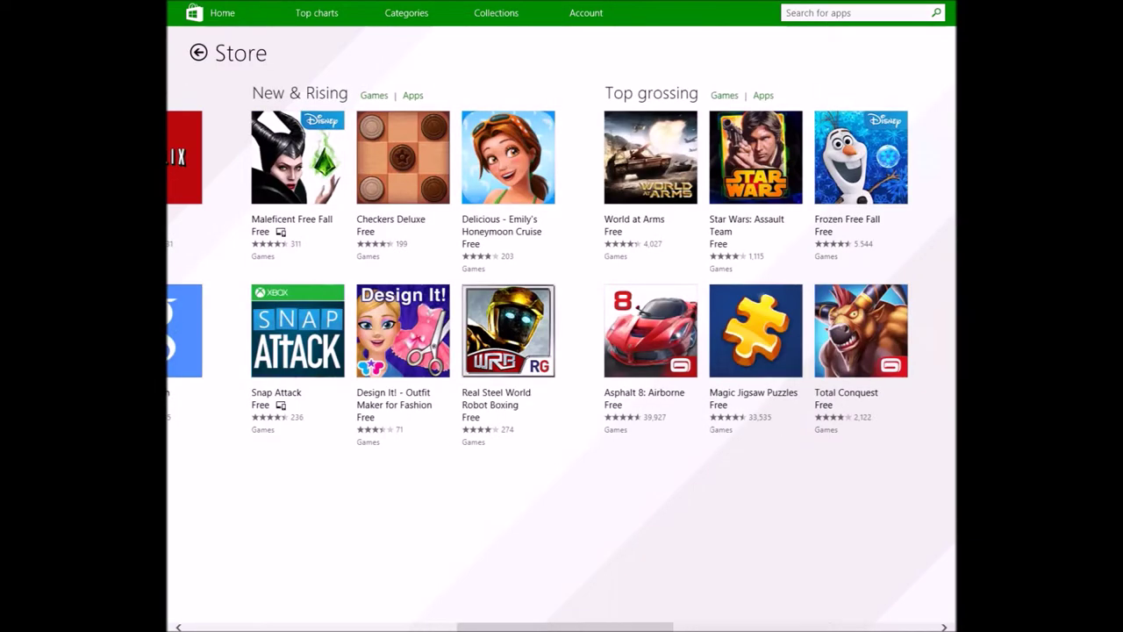
pyautogui.moveTo(557, 628); pyautogui.dragTo(345, 628)
# Step: Open the Photo category from the Store's category list, view its apps, and return to the Start screen
pyautogui.scroll(-10, 872, 516)
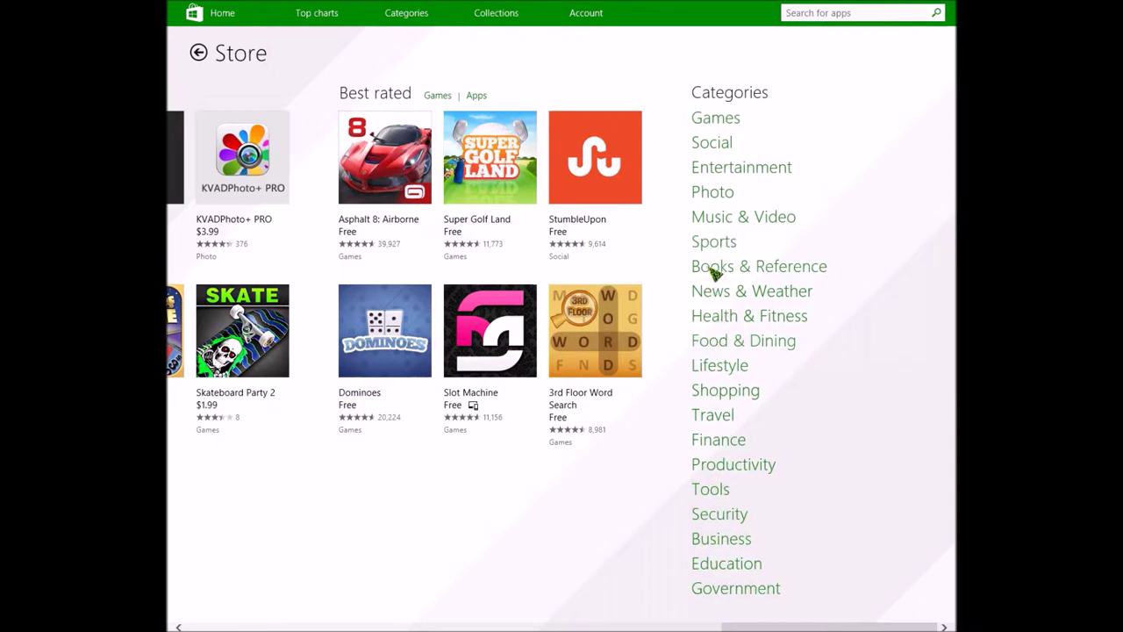
pyautogui.click(713, 193)
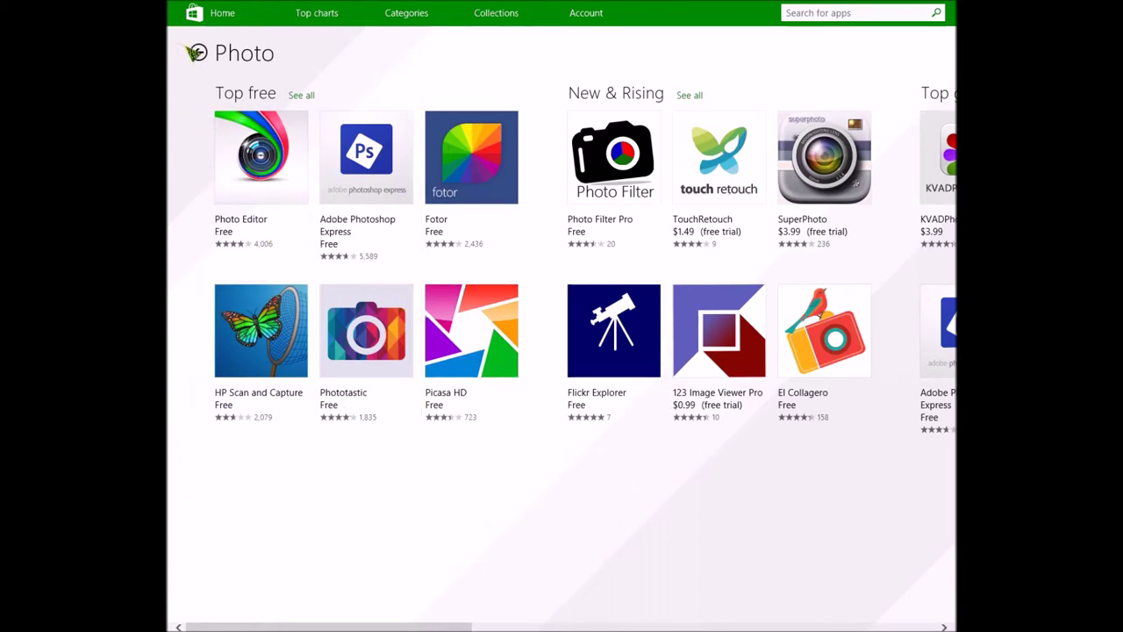
pyautogui.moveTo(195, 623)
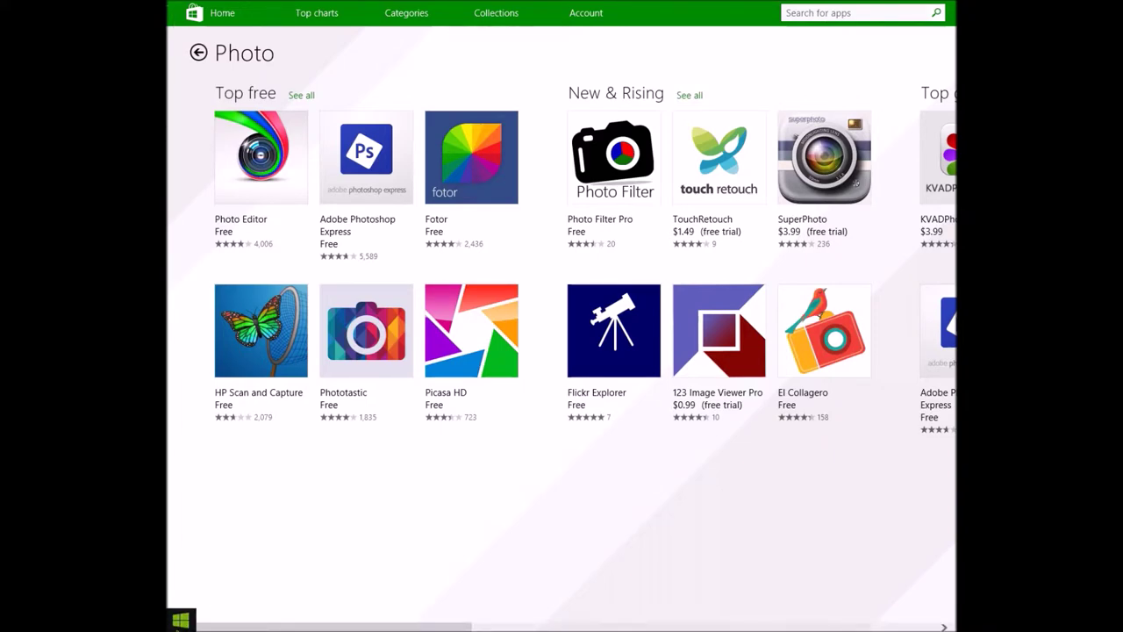
pyautogui.click(181, 617)
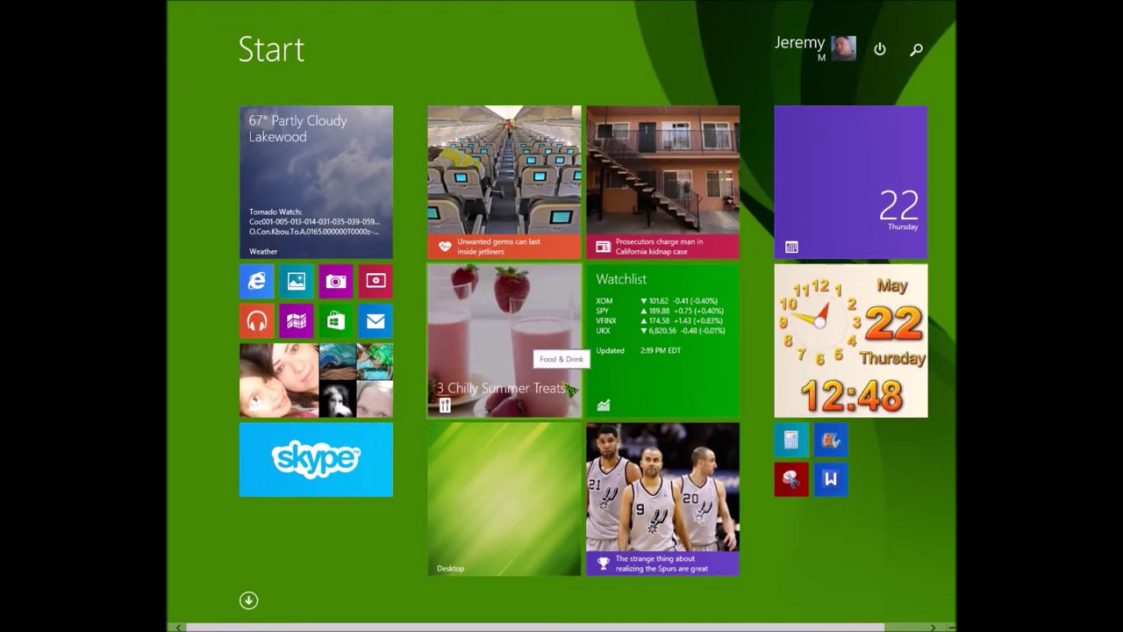
# Step: Open the Maps app and widen the view from Lakewood to the whole Denver area
pyautogui.click(301, 330)
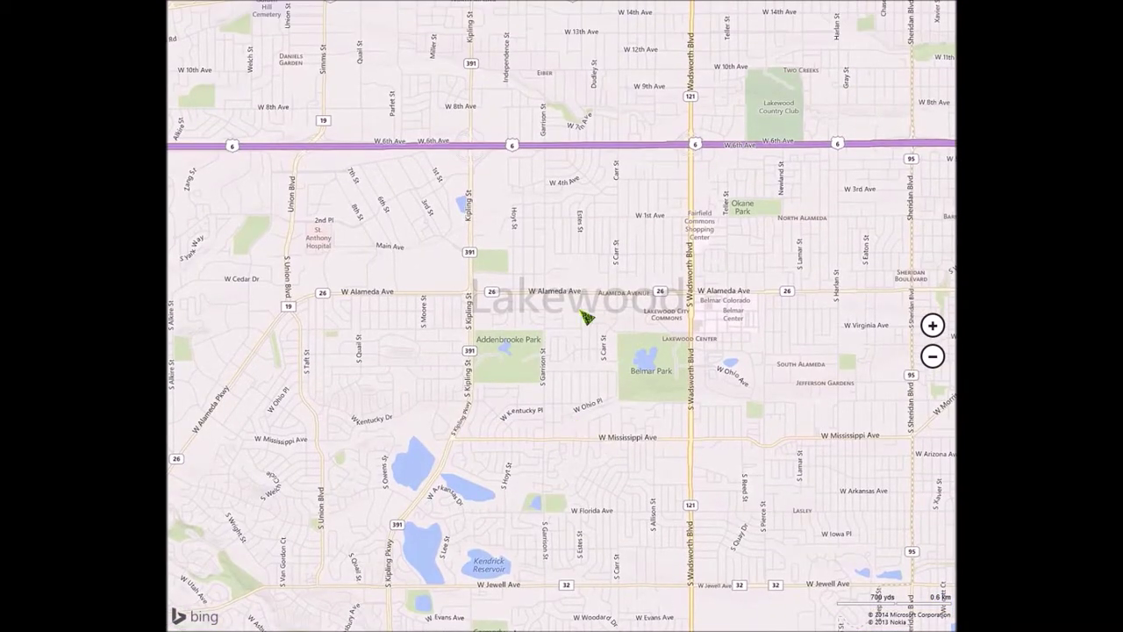
pyautogui.moveTo(587, 317); pyautogui.dragTo(600, 408)
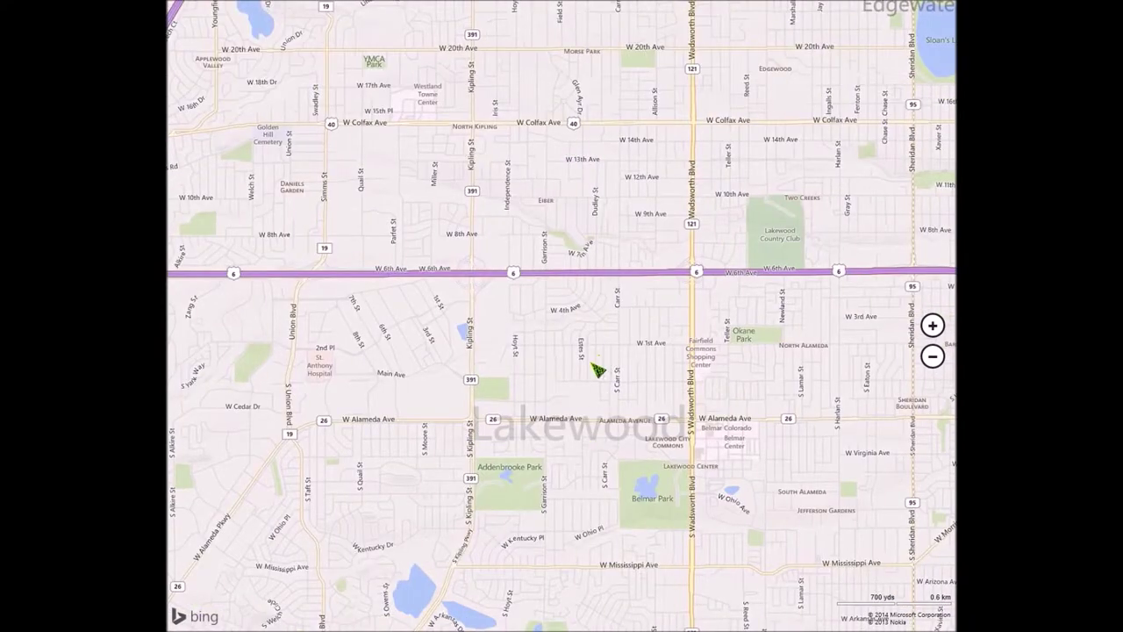
pyautogui.scroll(-2, 593, 373)
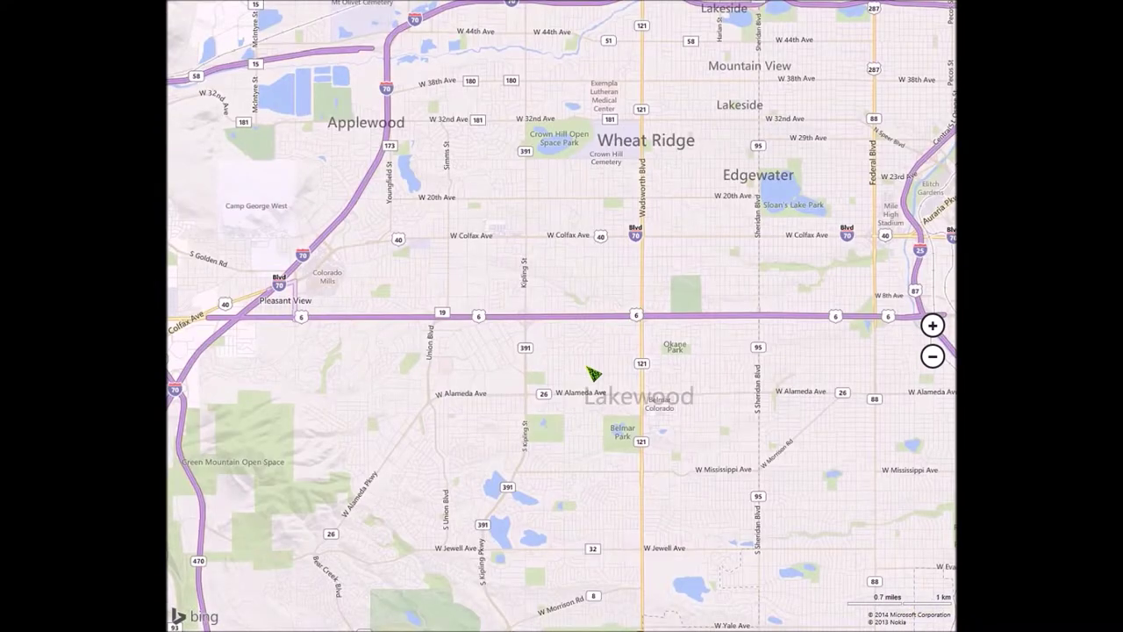
pyautogui.scroll(-1, 593, 373)
pyautogui.scroll(-3, 593, 373)
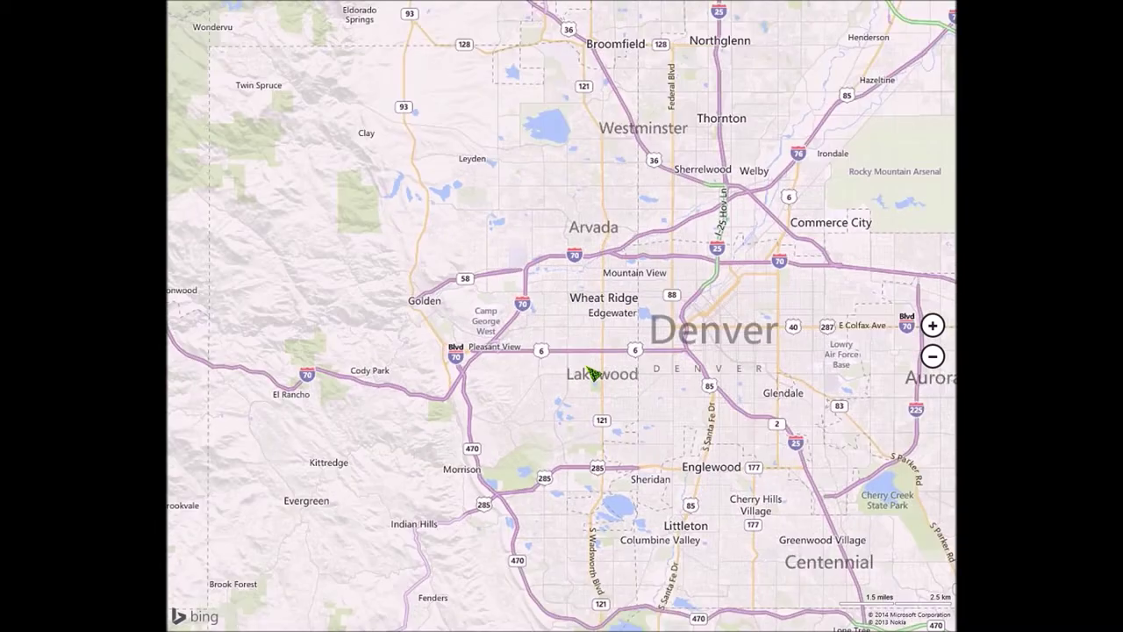
pyautogui.scroll(-1, 593, 373)
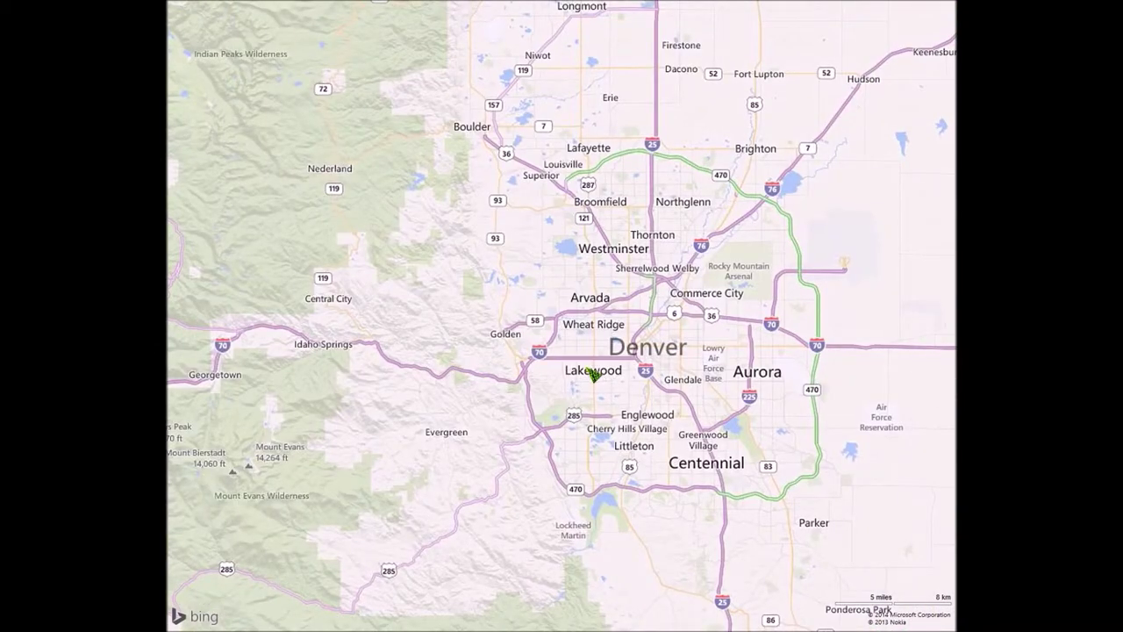
# Step: Examine the Aurora and Glendale area on the map up close and return to the regional view around Denver
pyautogui.moveTo(741, 437); pyautogui.dragTo(615, 442)
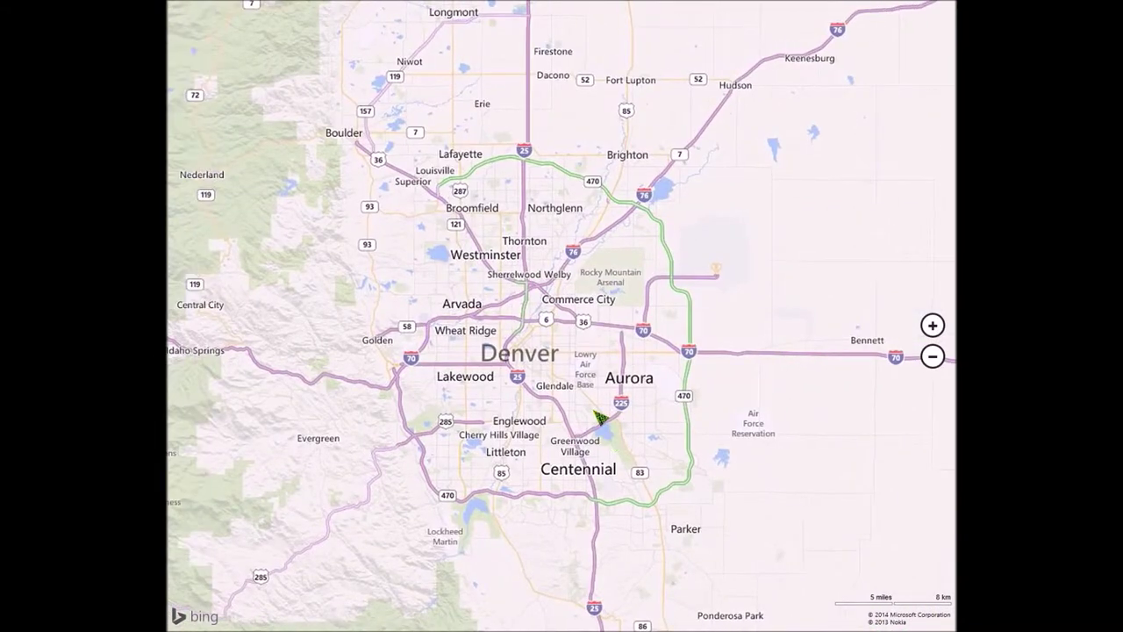
pyautogui.scroll(1, 603, 421)
pyautogui.scroll(4, 596, 411)
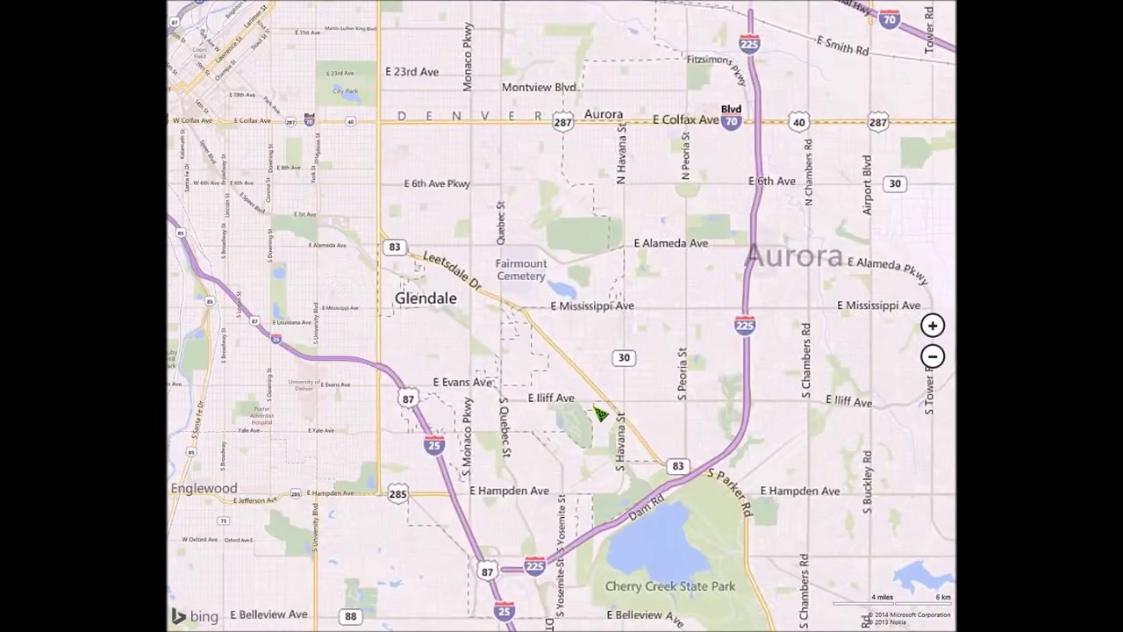
pyautogui.scroll(-5, 522, 362)
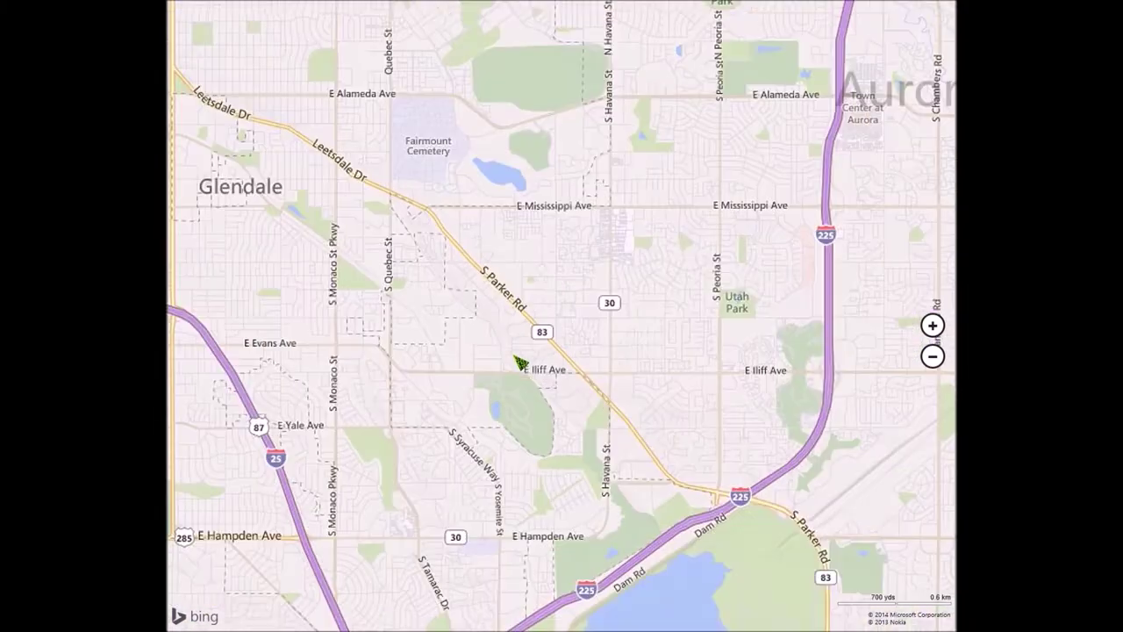
pyautogui.scroll(-3, 522, 362)
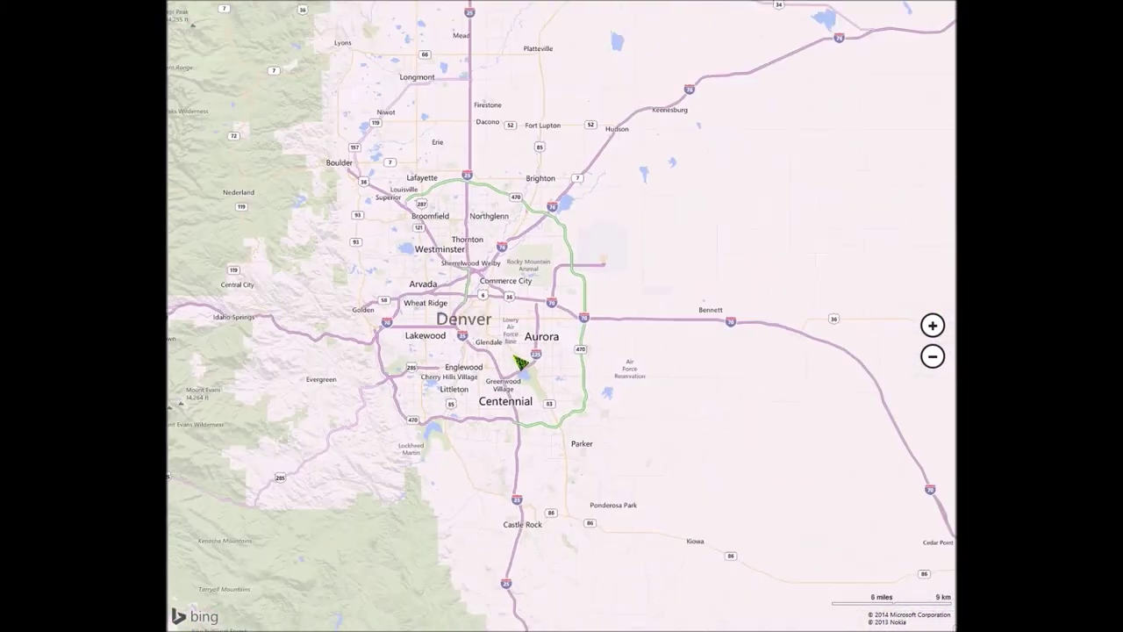
pyautogui.scroll(5, 480, 367)
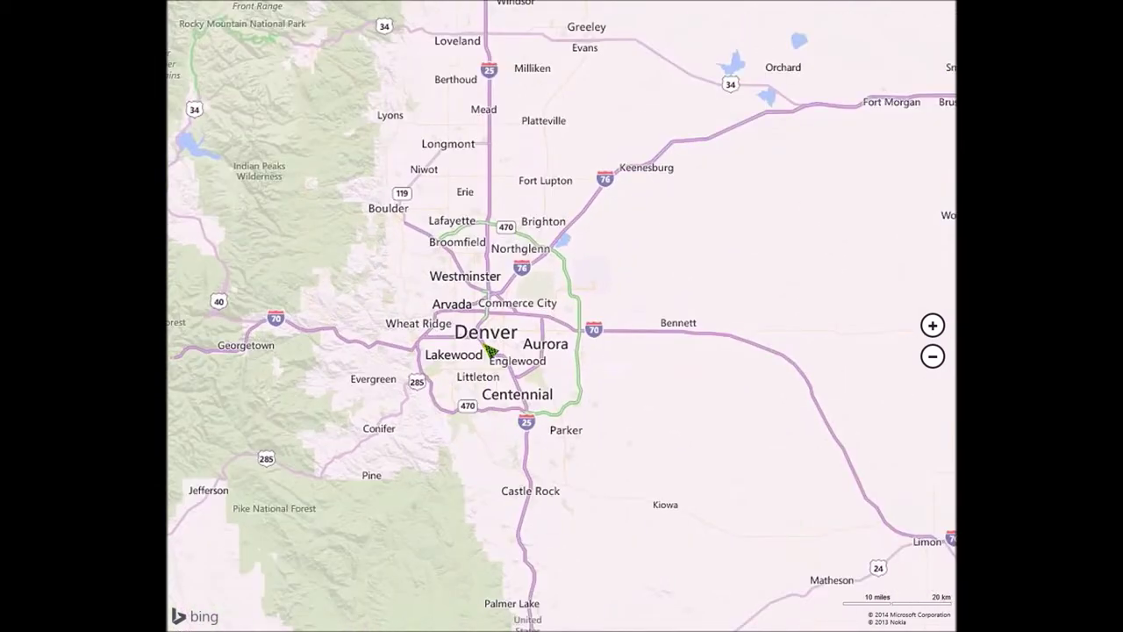
# Step: Inspect central Denver's streets and businesses around Broadway and Lincoln St at street level on the map
pyautogui.scroll(5, 492, 350)
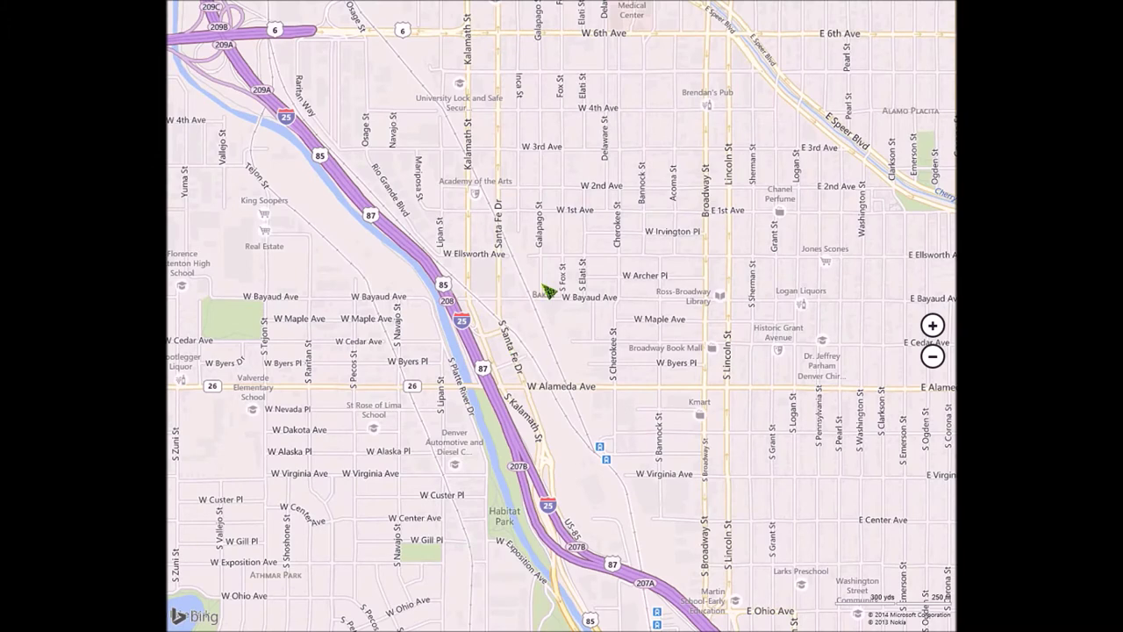
pyautogui.scroll(2, 544, 379)
pyautogui.moveTo(574, 286); pyautogui.dragTo(431, 433)
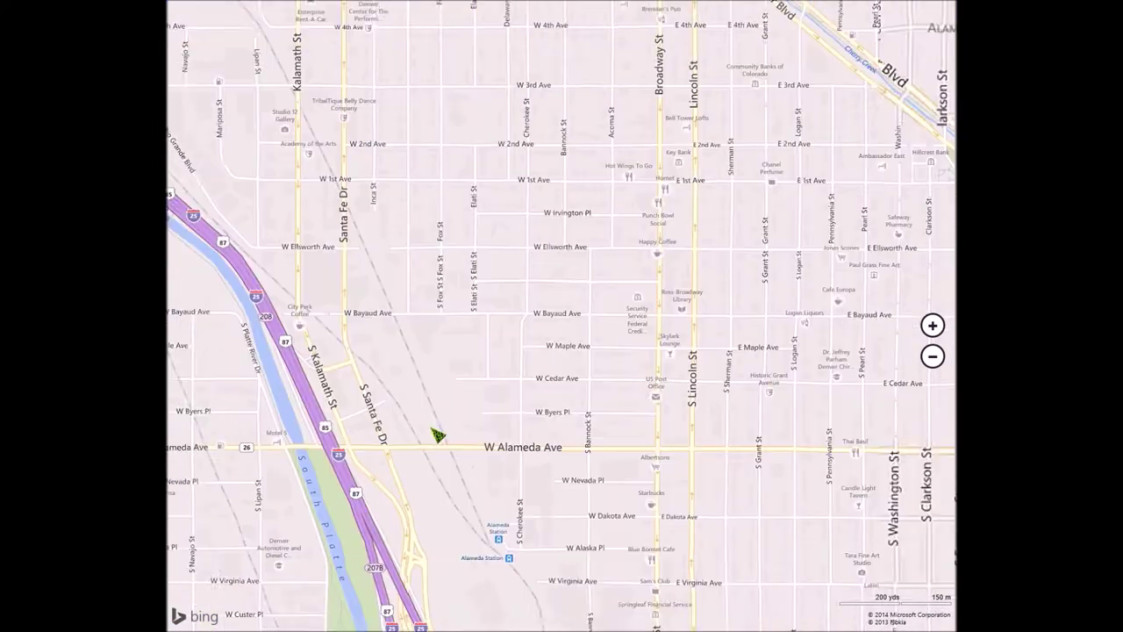
pyautogui.scroll(1, 647, 290)
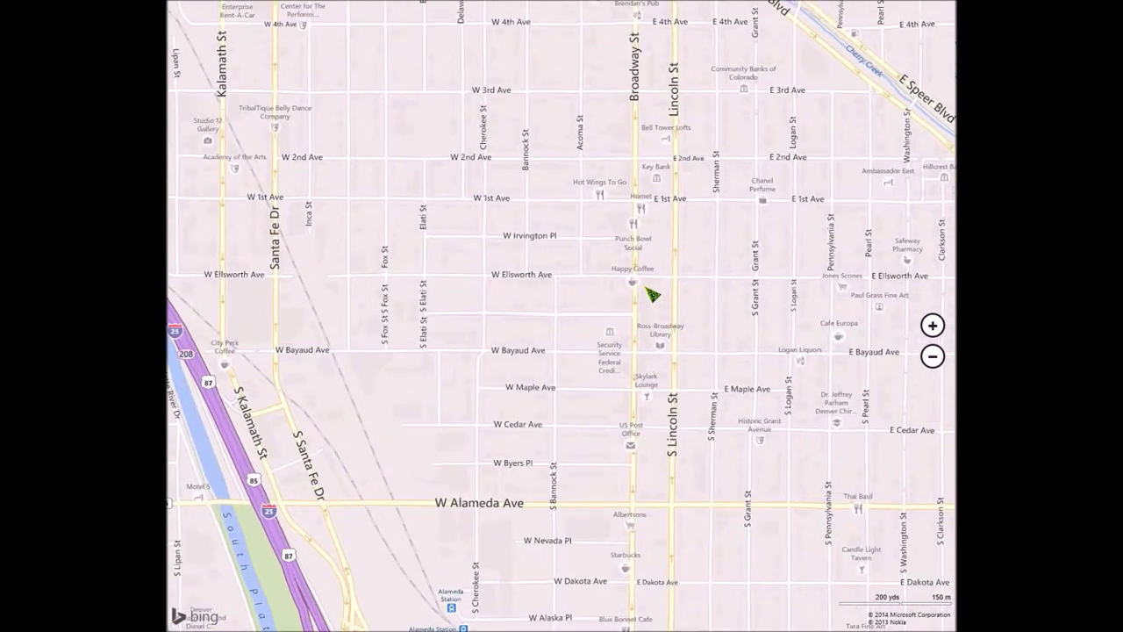
pyautogui.scroll(1, 653, 251)
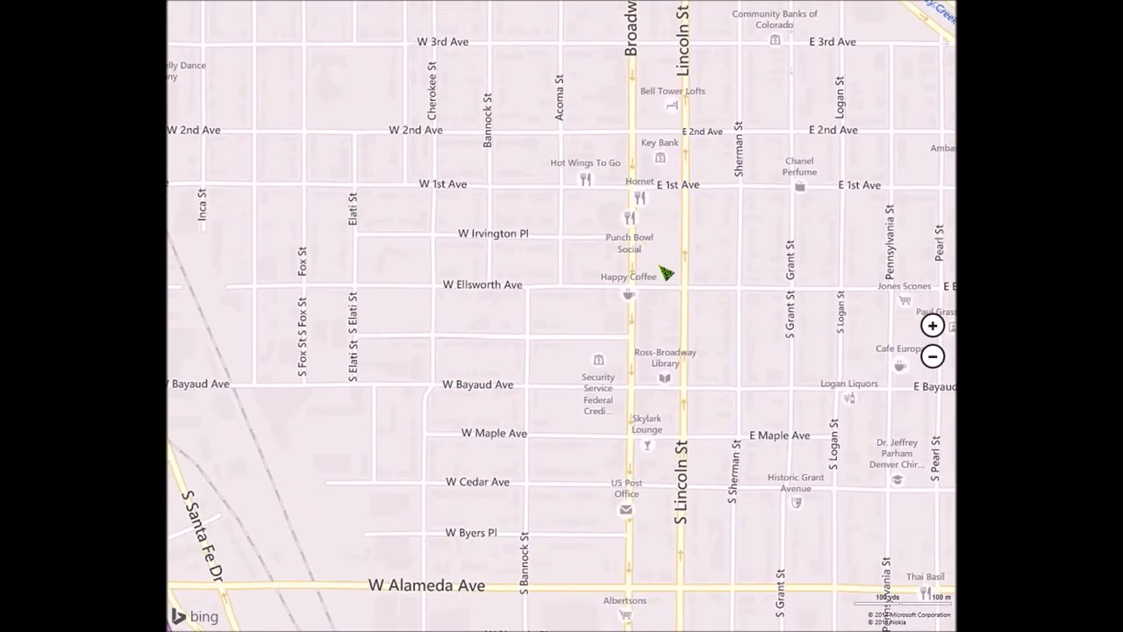
pyautogui.moveTo(667, 274); pyautogui.dragTo(646, 469)
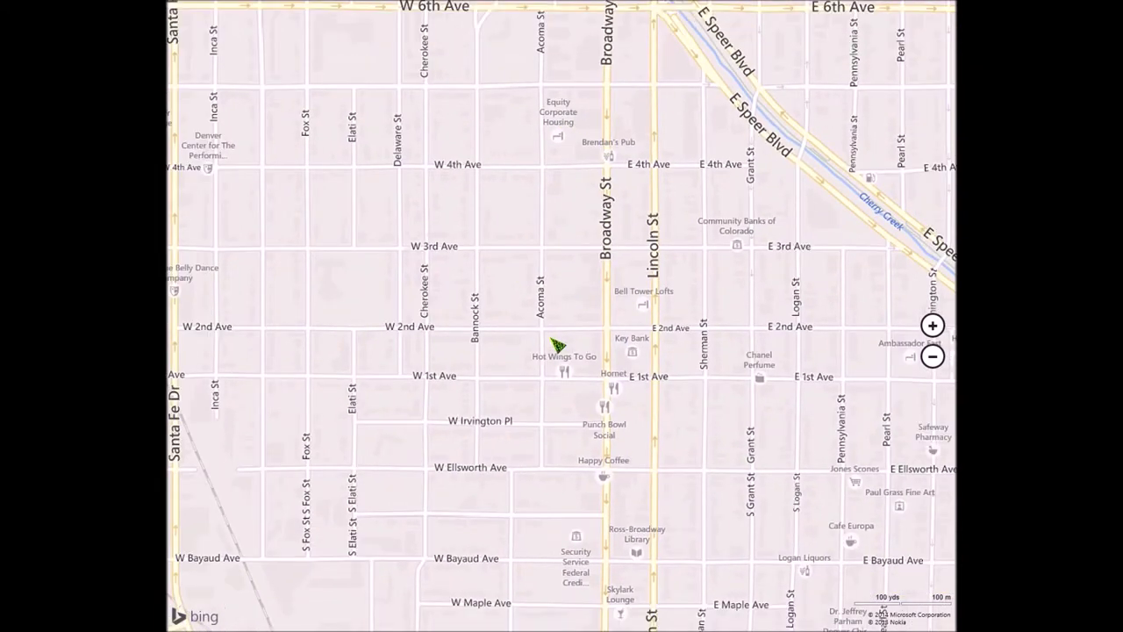
pyautogui.scroll(-2, 558, 345)
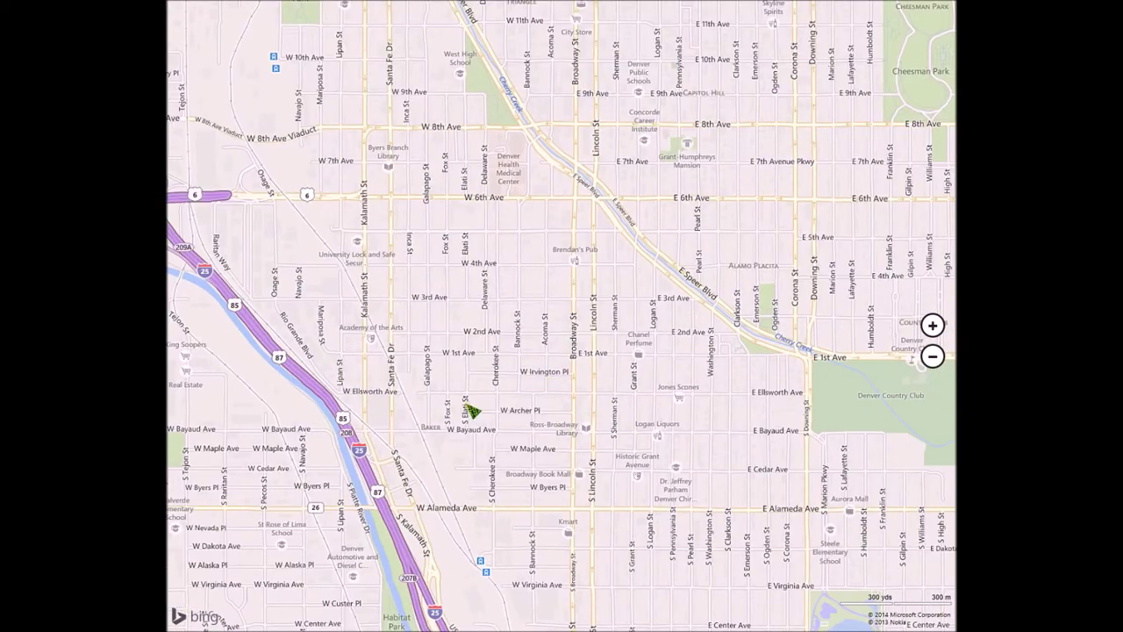
# Step: Follow the map west to Sheridan Blvd, look back over central Denver, and return to the Start screen
pyautogui.moveTo(464, 396); pyautogui.dragTo(649, 361)
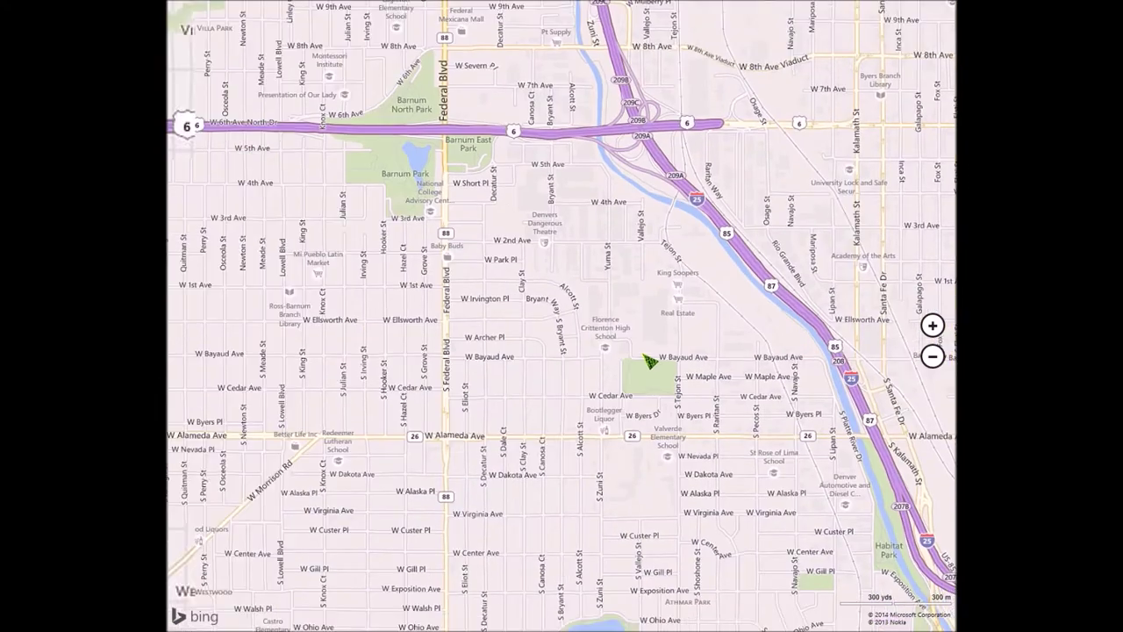
pyautogui.moveTo(491, 394); pyautogui.dragTo(658, 392)
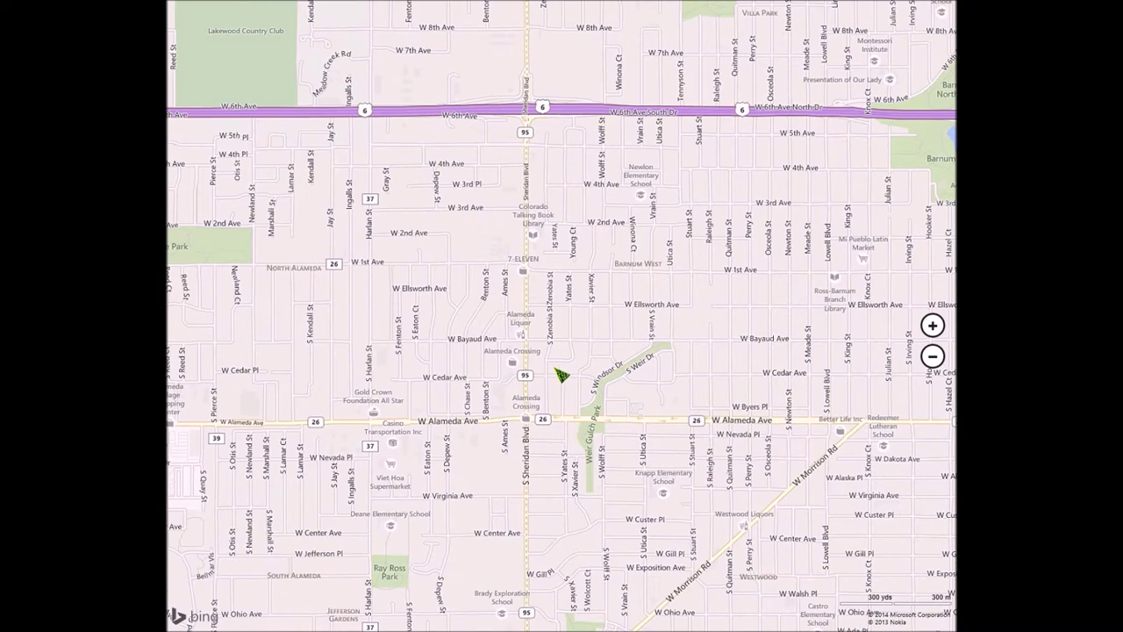
pyautogui.moveTo(561, 376)
pyautogui.mouseDown()
pyautogui.moveTo(677, 371)
pyautogui.moveTo(567, 383)
pyautogui.mouseUp()
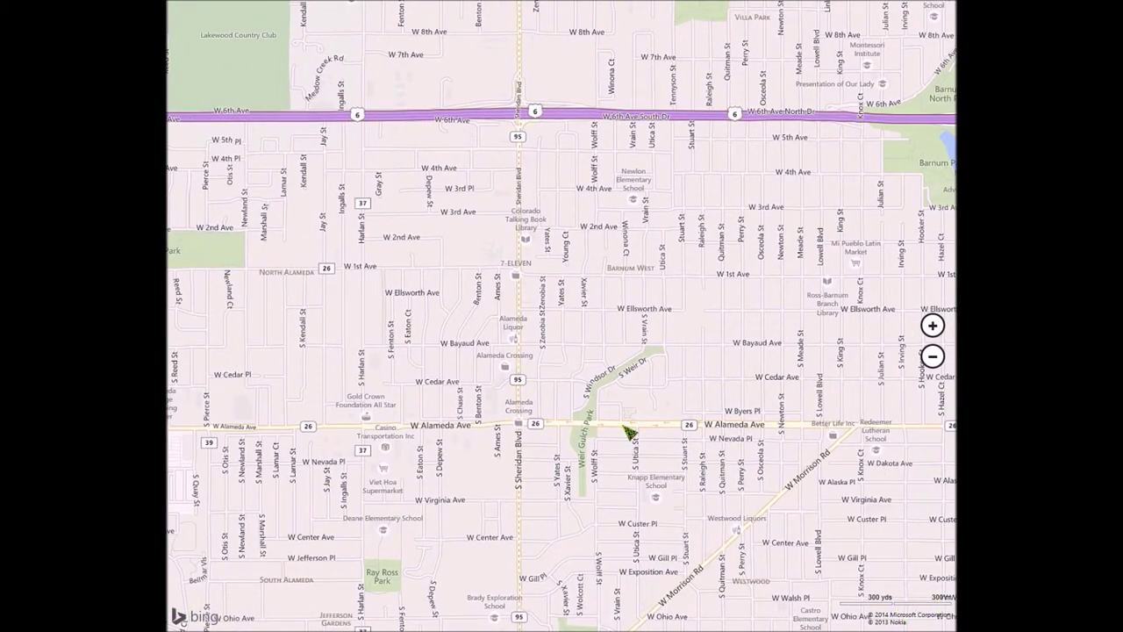
pyautogui.moveTo(628, 432); pyautogui.dragTo(760, 502)
pyautogui.moveTo(639, 445); pyautogui.dragTo(469, 401)
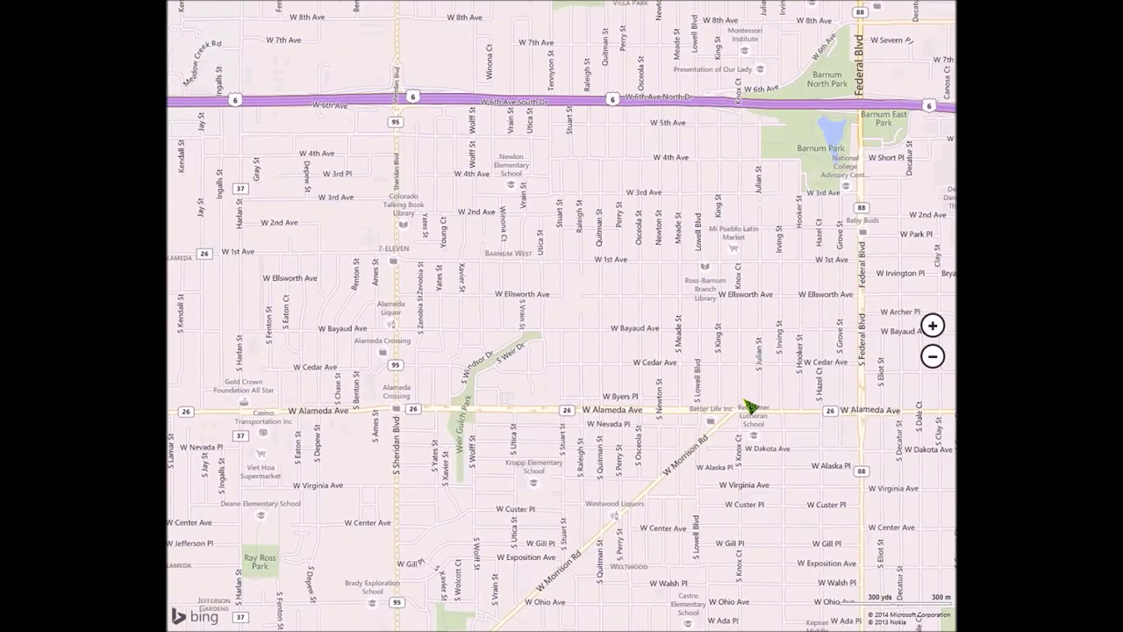
pyautogui.moveTo(751, 406); pyautogui.dragTo(499, 514)
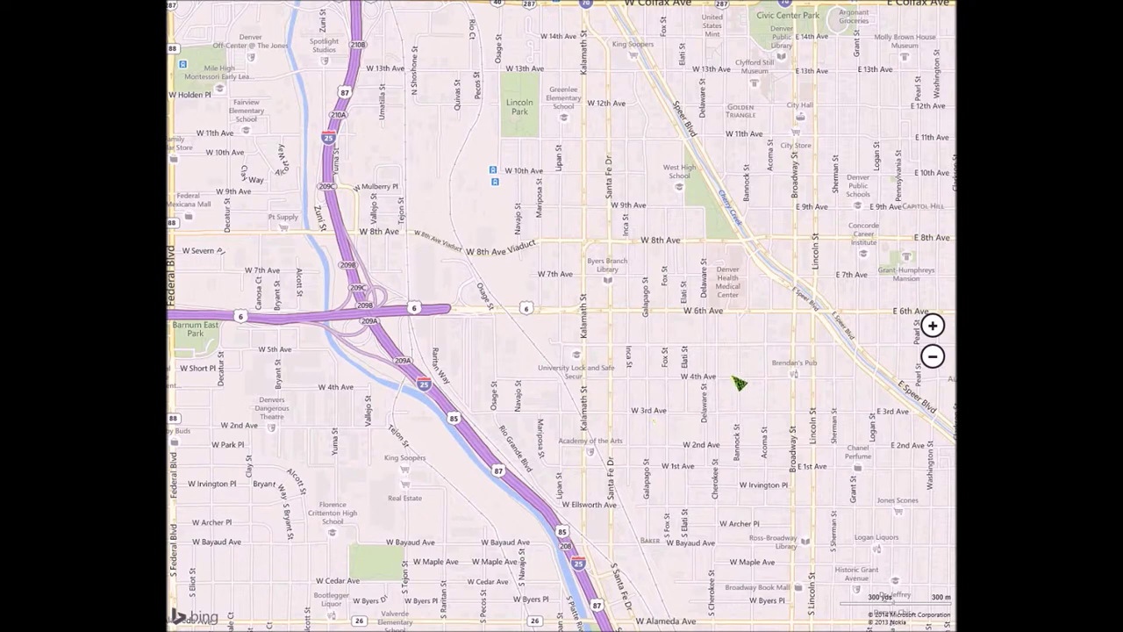
pyautogui.click(181, 620)
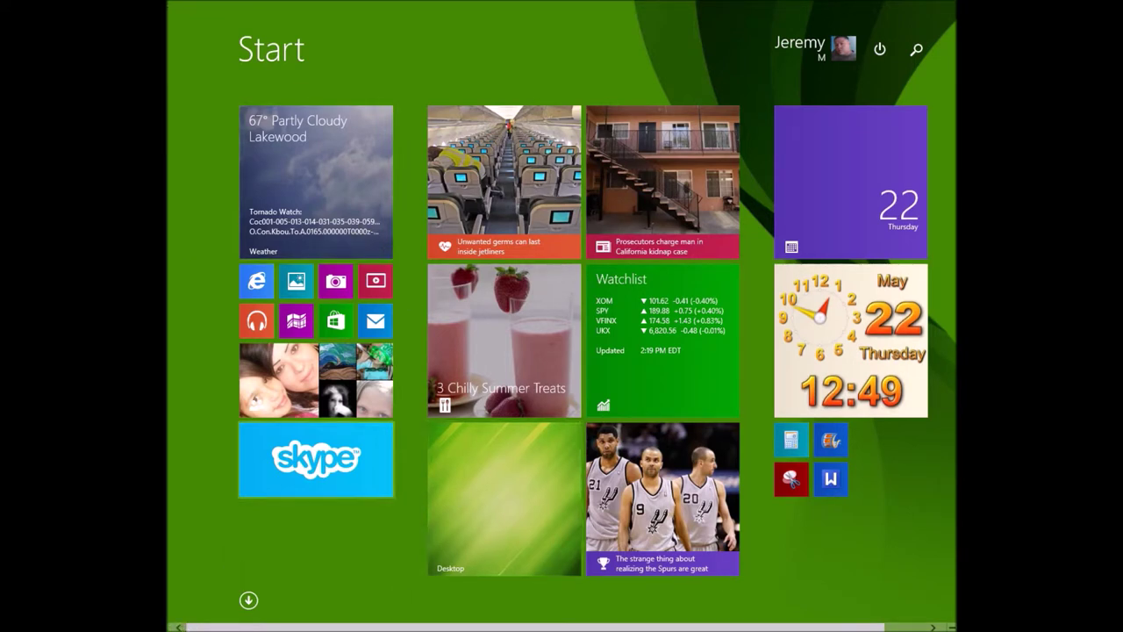
# Step: Open the Photos app and check which picture locations can be chosen for the Pictures library view
pyautogui.moveTo(180, 620)
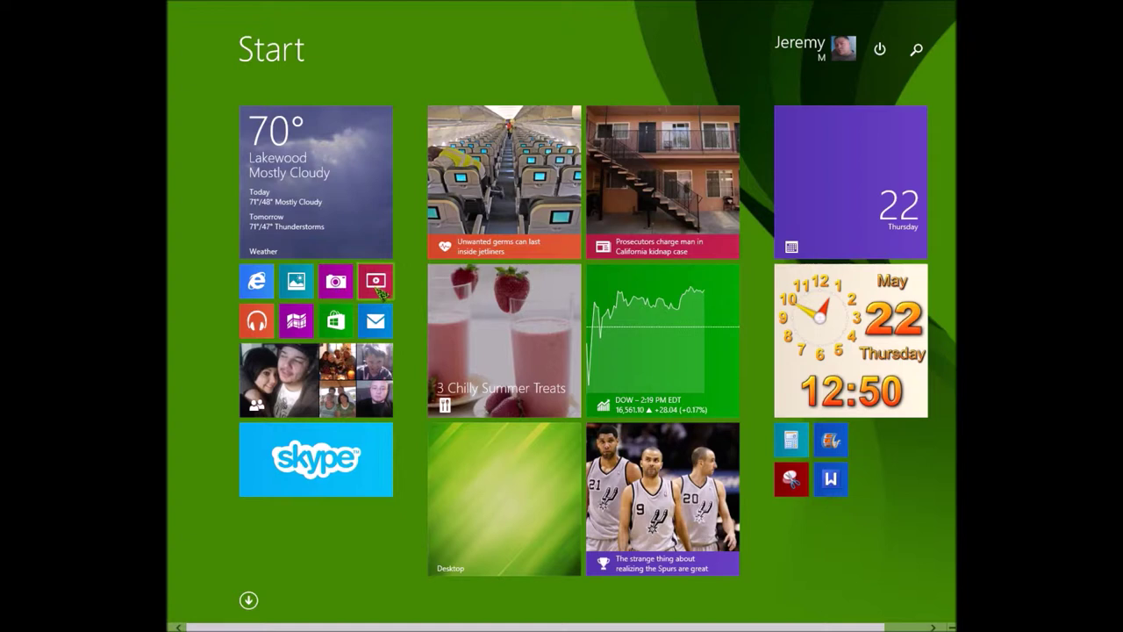
pyautogui.click(296, 285)
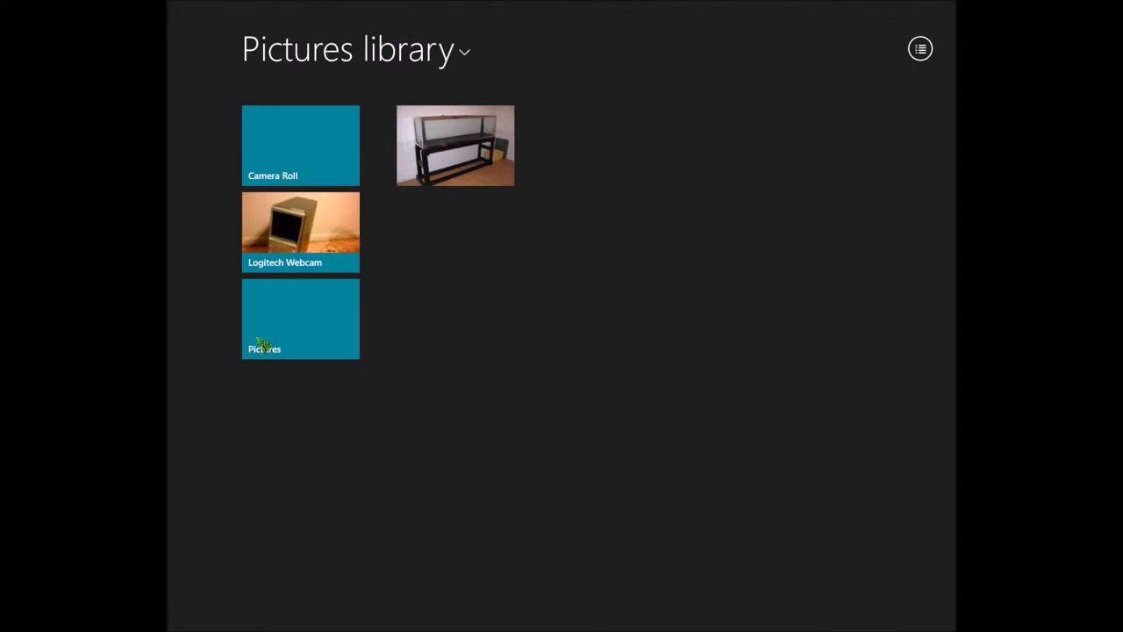
pyautogui.click(423, 53)
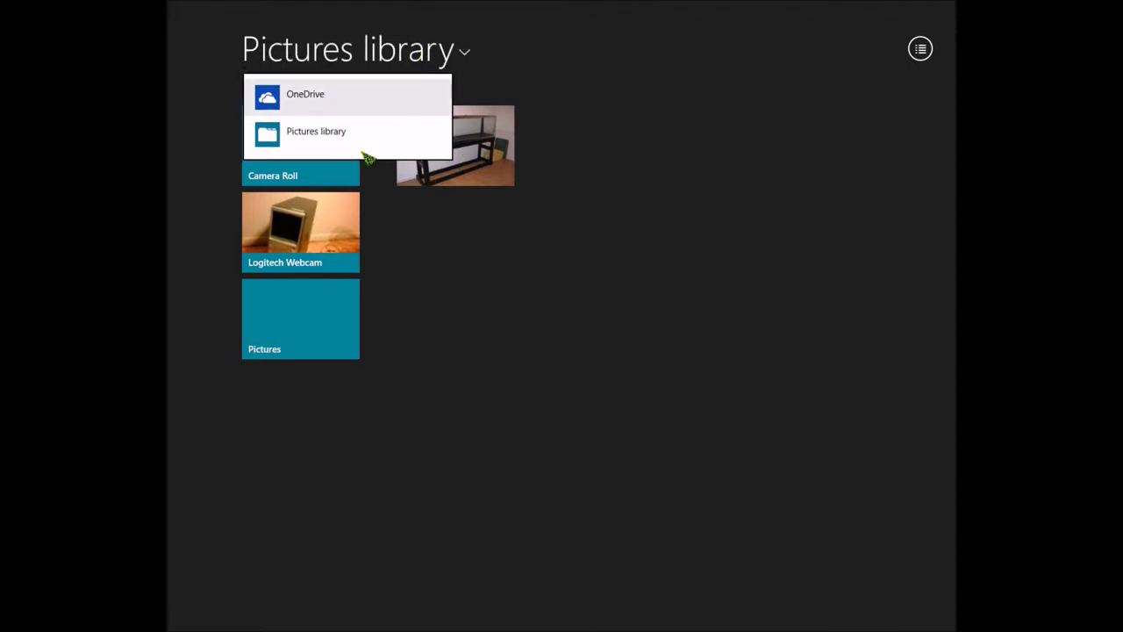
pyautogui.click(795, 142)
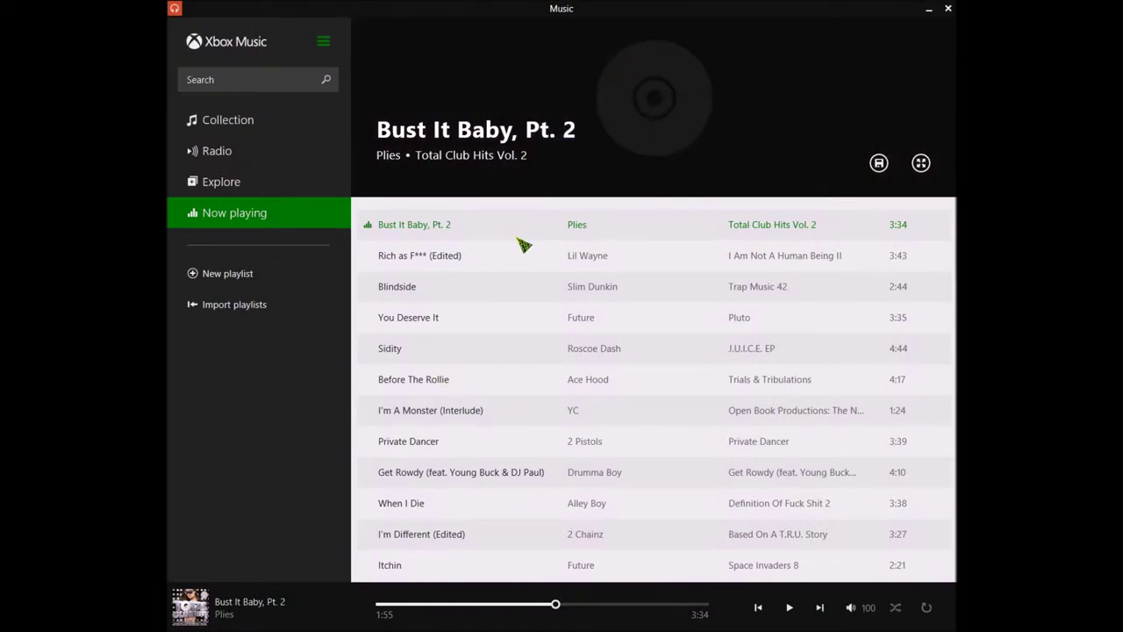
# Step: Look through the Now playing song list in the Music app
pyautogui.scroll(4, 522, 316)
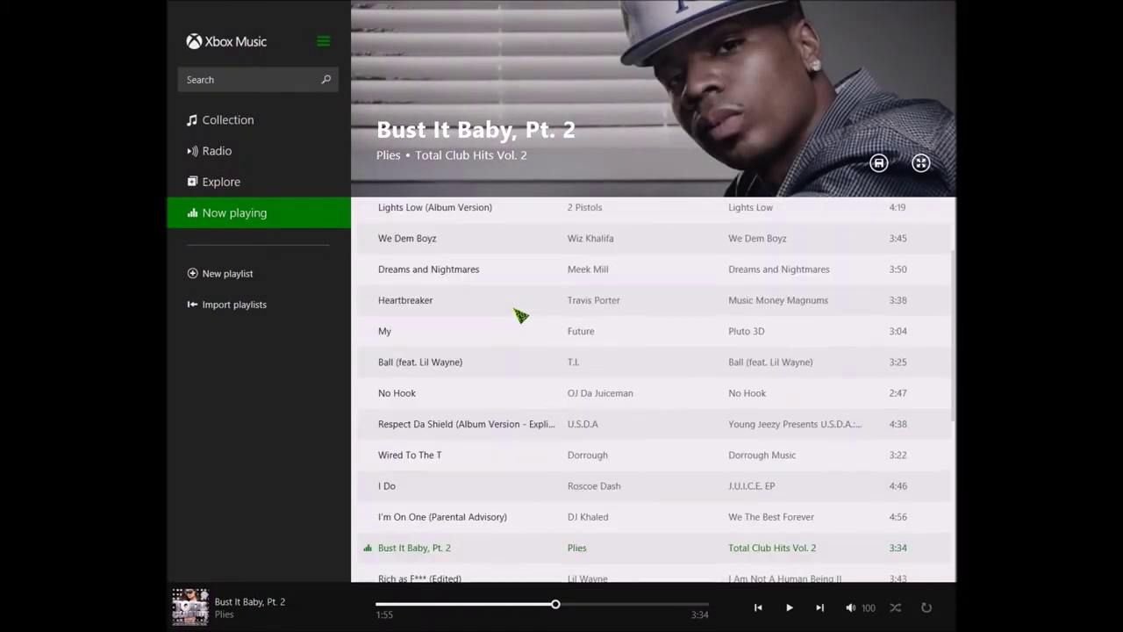
pyautogui.scroll(-1, 521, 314)
pyautogui.scroll(-3, 520, 314)
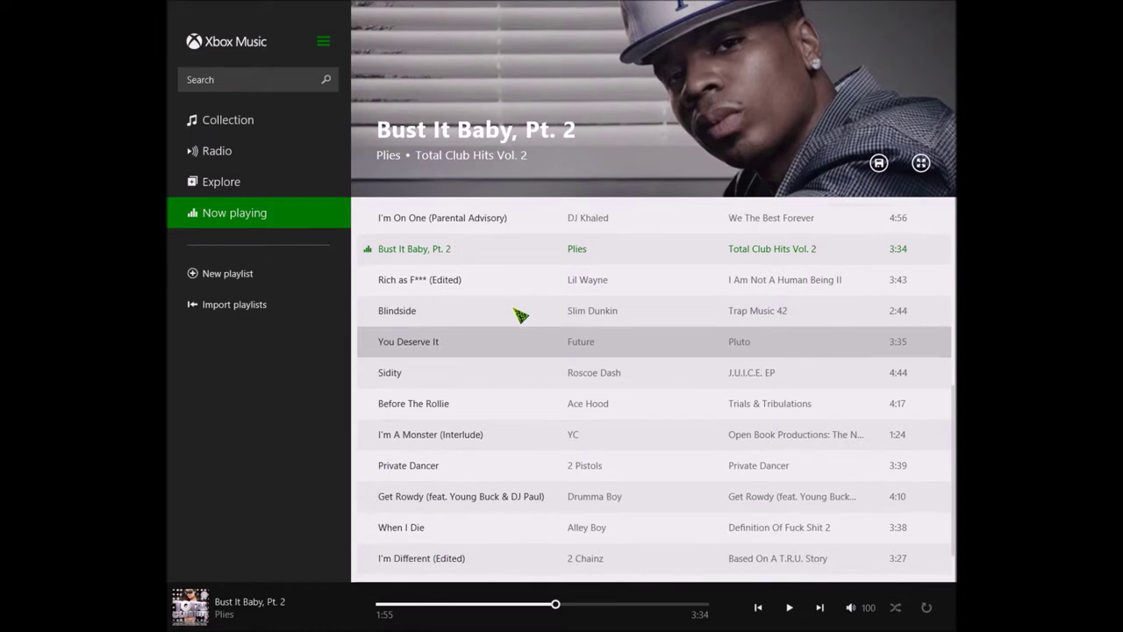
pyautogui.scroll(-1, 521, 316)
pyautogui.scroll(2, 514, 371)
pyautogui.scroll(1, 514, 373)
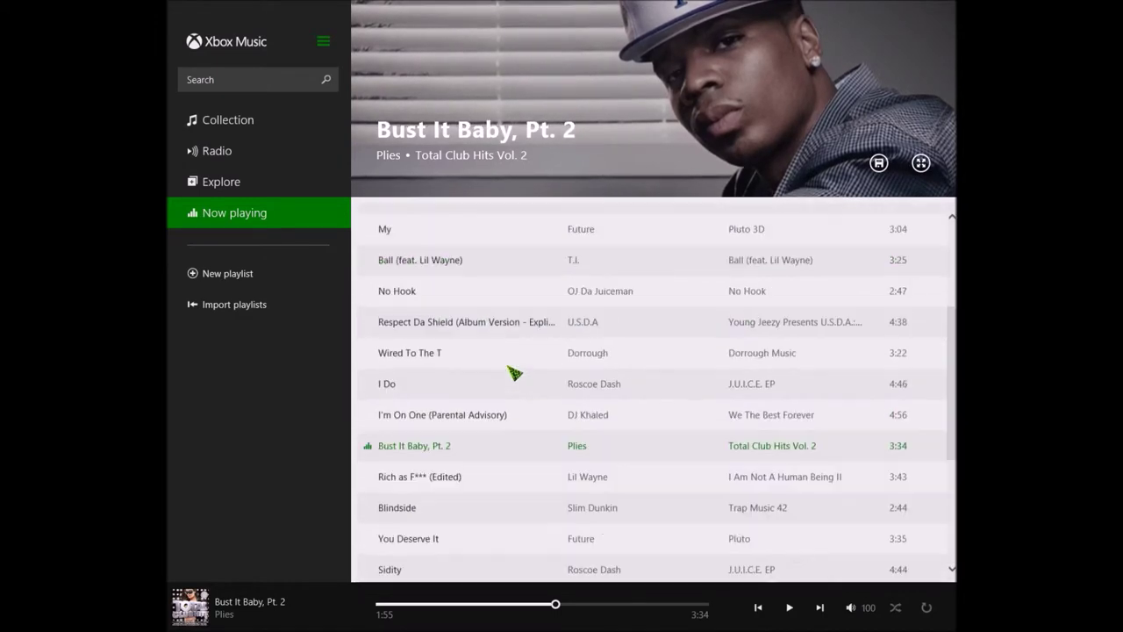
pyautogui.scroll(1, 514, 373)
# Step: View the Music app's Radio section, check the artist prompt for starting a station, and return to the Start screen
pyautogui.click(198, 151)
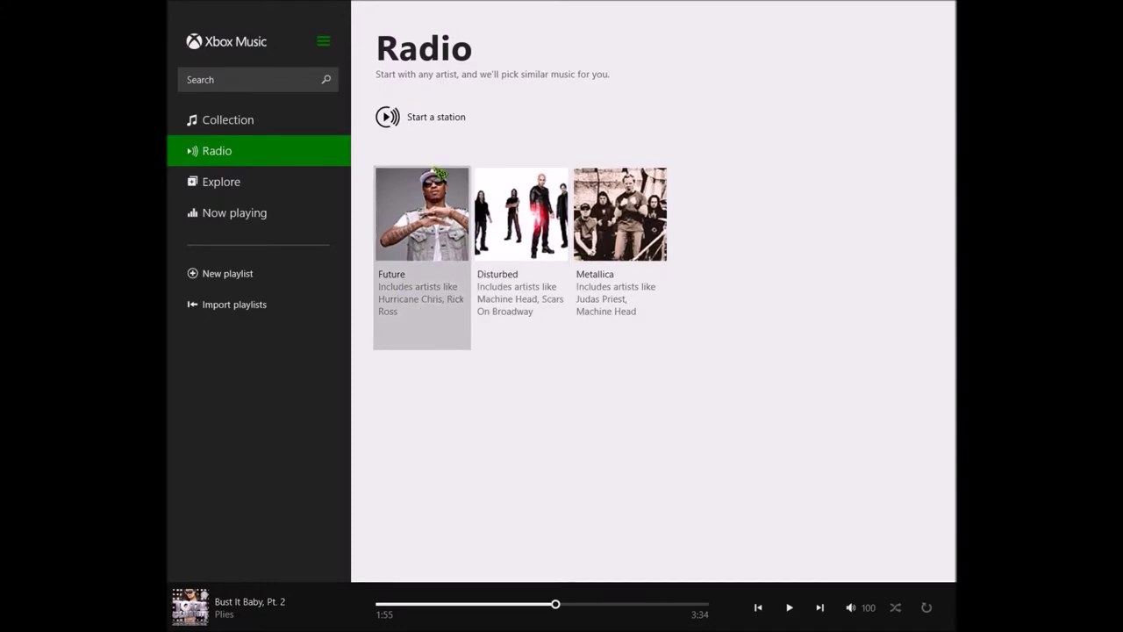
pyautogui.click(433, 122)
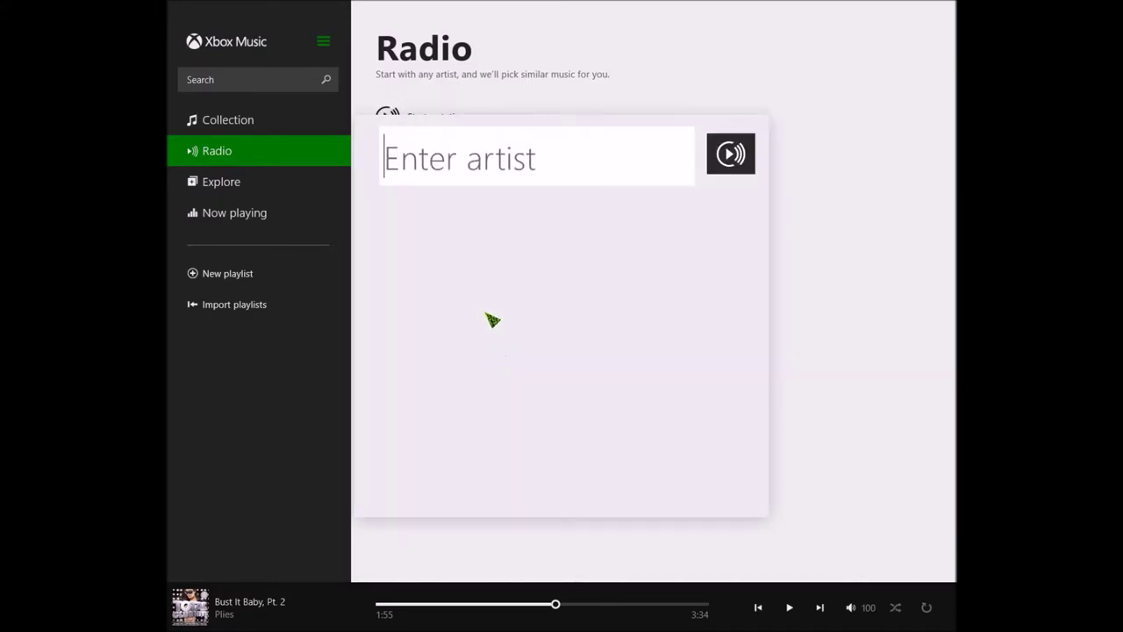
pyautogui.click(808, 200)
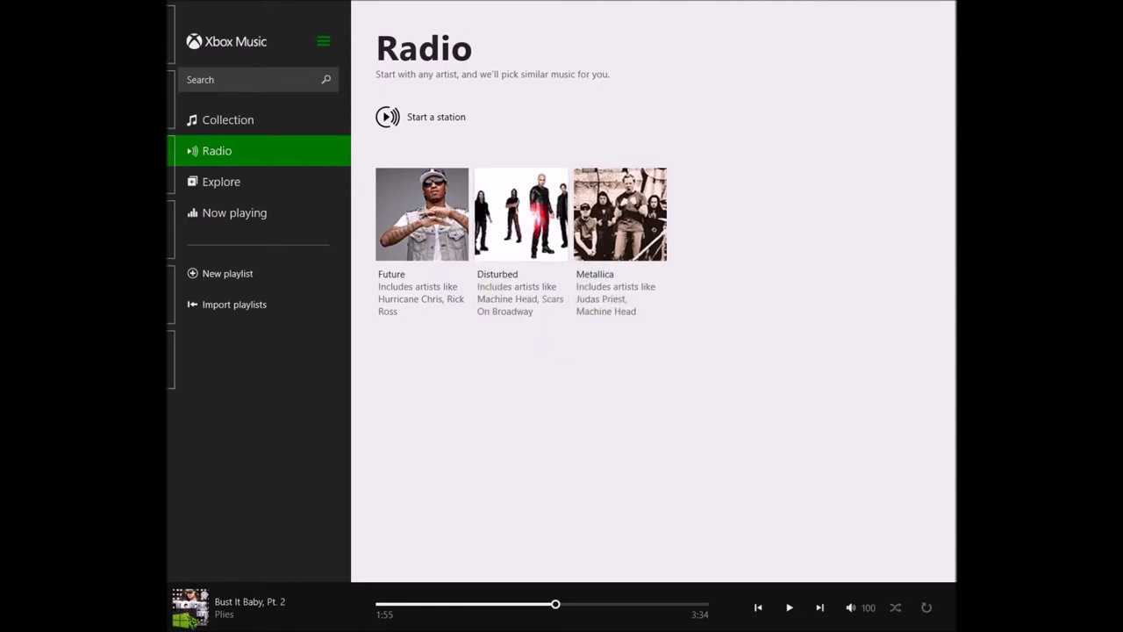
pyautogui.click(175, 623)
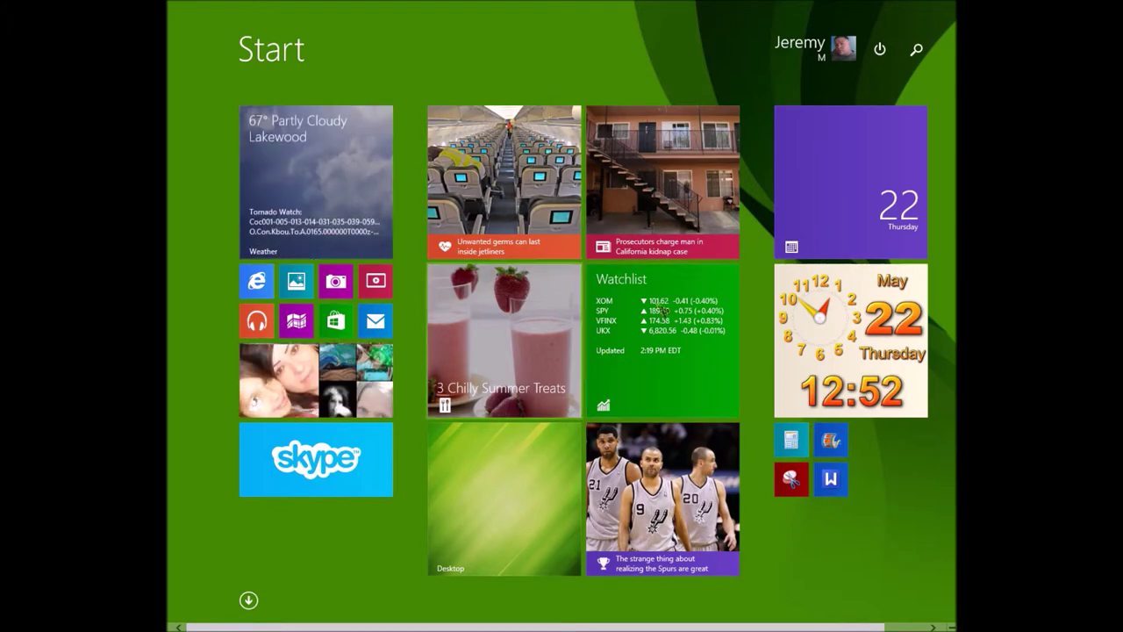
# Step: Open the Health & Fitness app and look through its workout, nutrition and medical sections as far as Next Steps
pyautogui.click(496, 149)
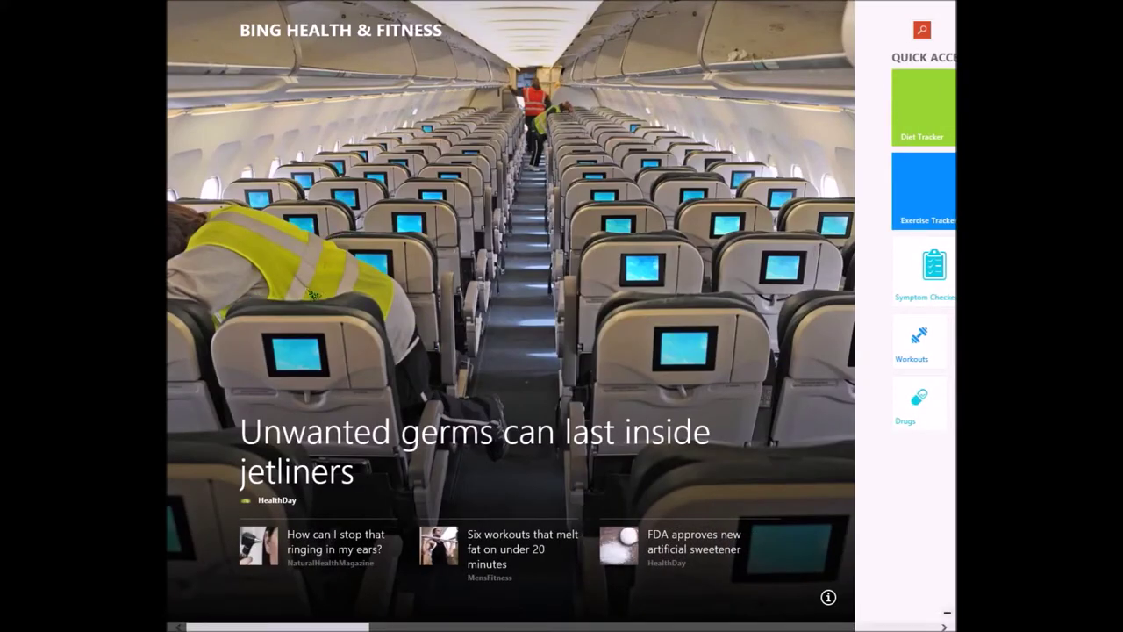
pyautogui.scroll(-10, 614, 575)
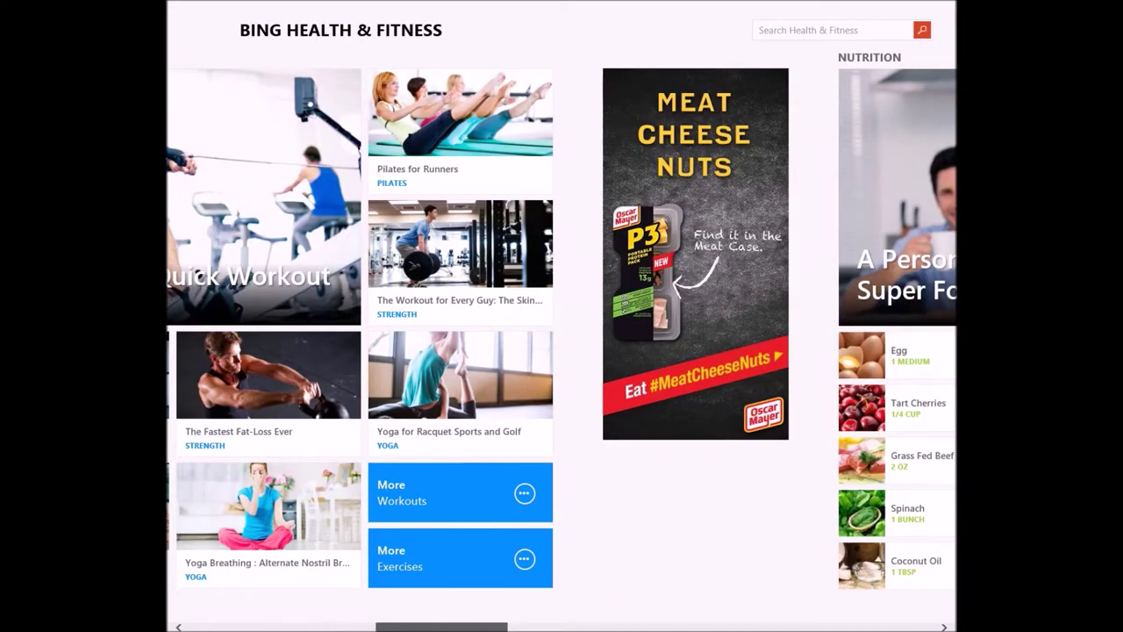
pyautogui.scroll(-10, 562, 342)
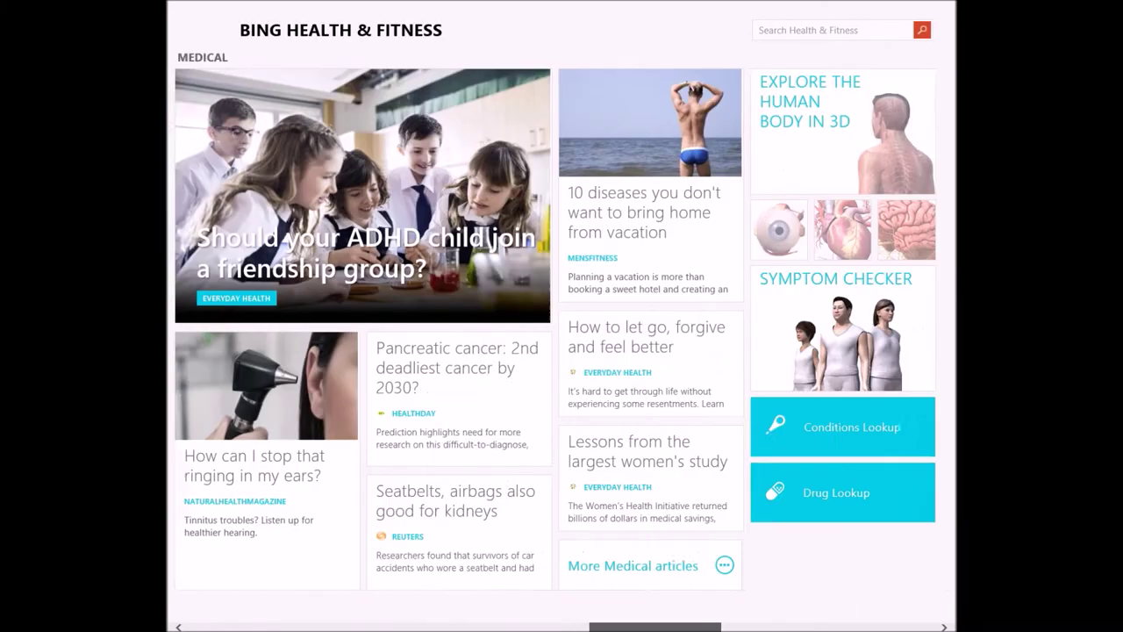
pyautogui.scroll(-10, 562, 342)
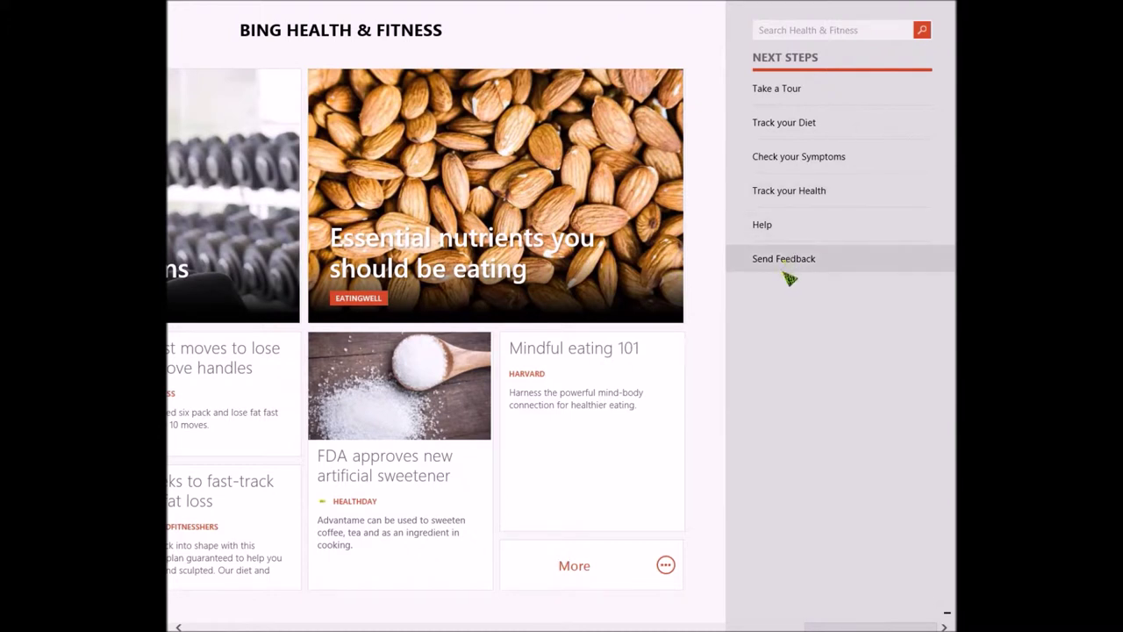
# Step: Preview the Take a Tour video in Health & Fitness, go back to the front page, and return to the Start screen
pyautogui.click(777, 93)
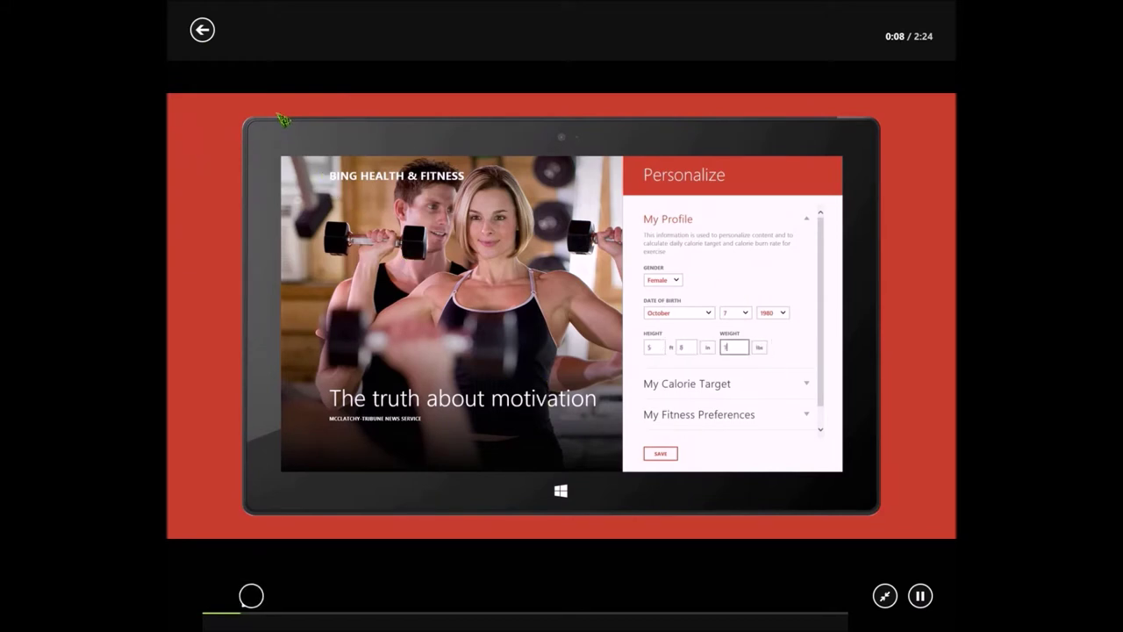
pyautogui.click(205, 33)
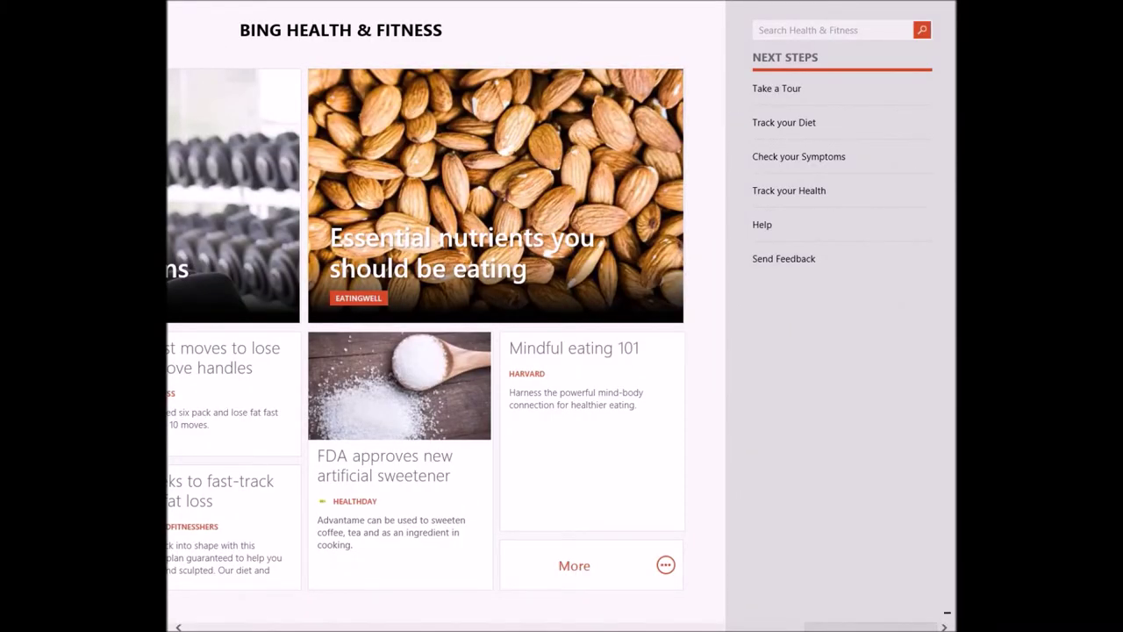
pyautogui.hscroll(-15, 562, 342)
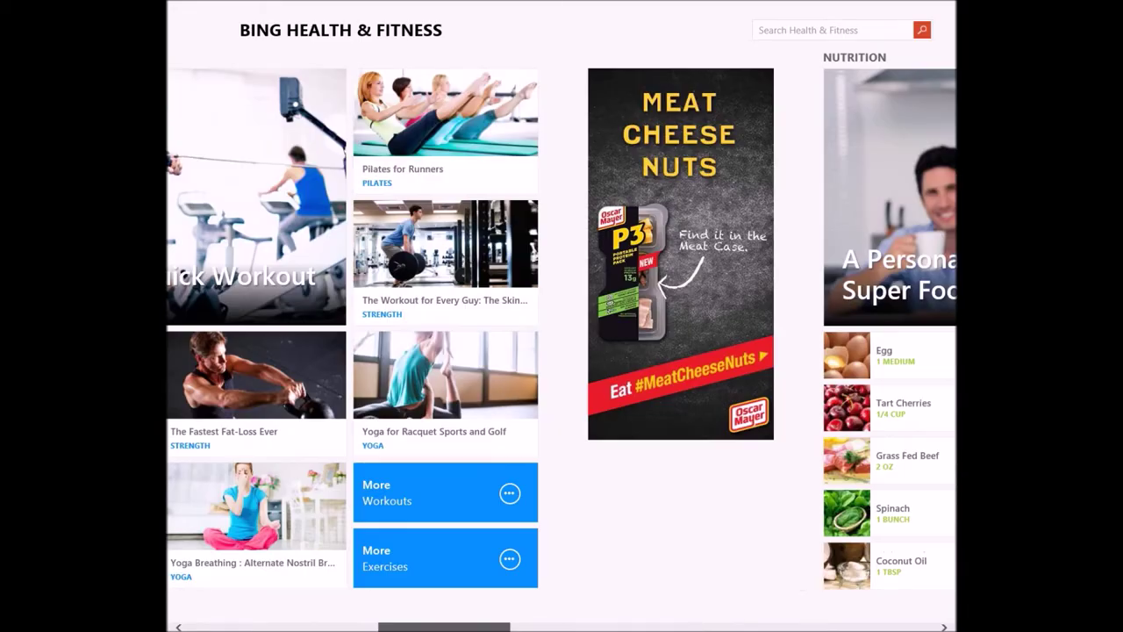
pyautogui.hscroll(-4, 277, 584)
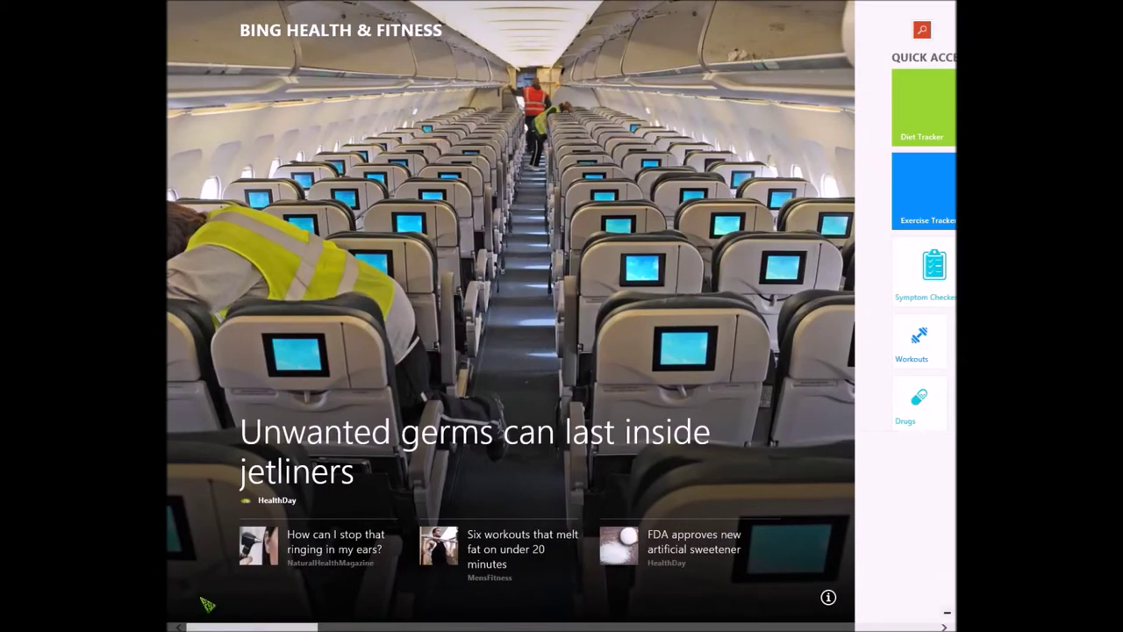
pyautogui.click(173, 619)
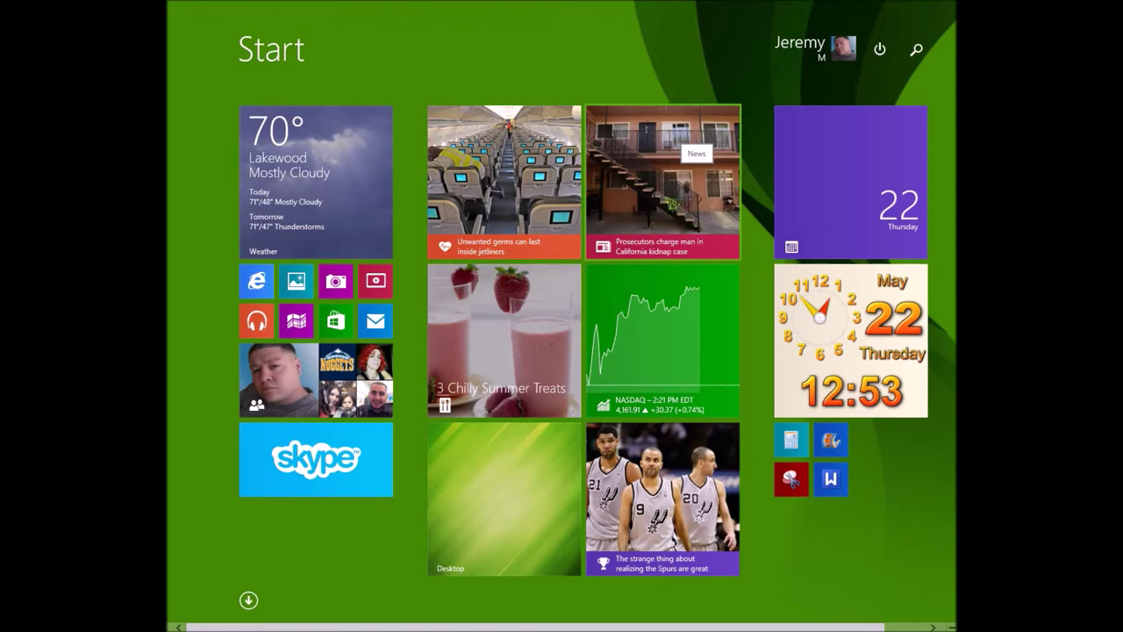
# Step: Open the News app, look through its sections from Get Started to Next Steps, and return to the Start screen
pyautogui.click(689, 143)
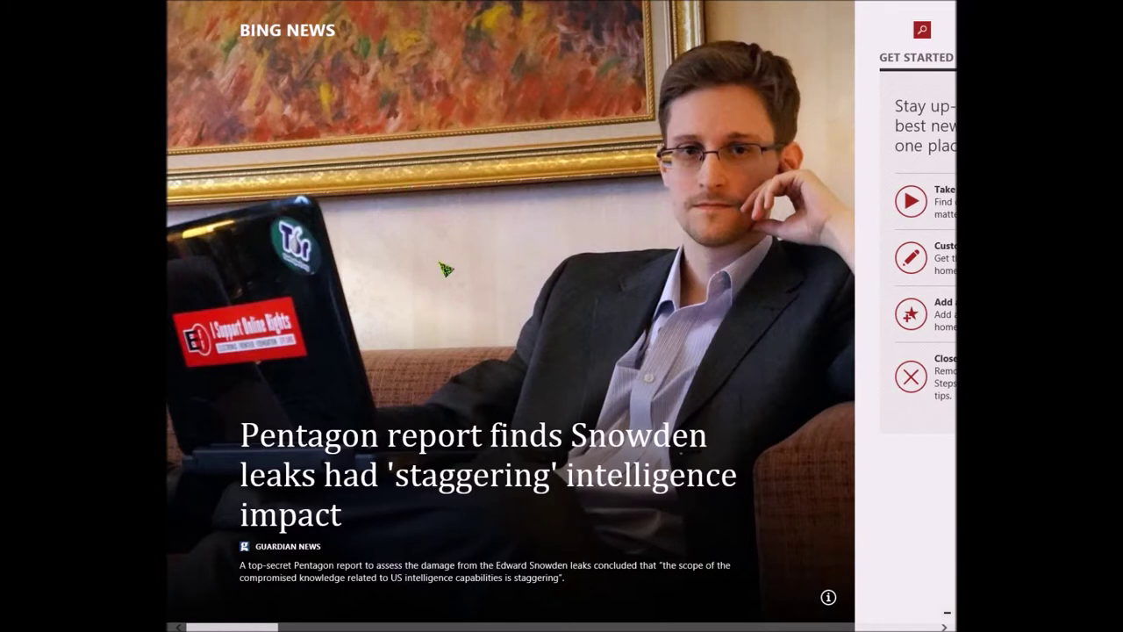
pyautogui.scroll(-10, 595, 257)
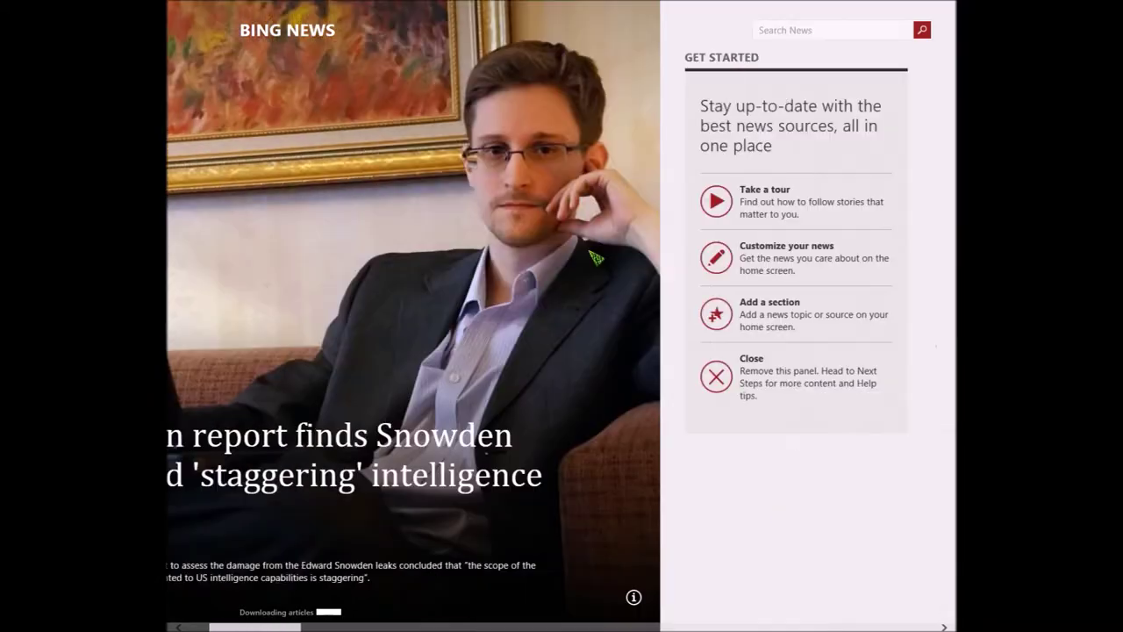
pyautogui.scroll(-10, 595, 257)
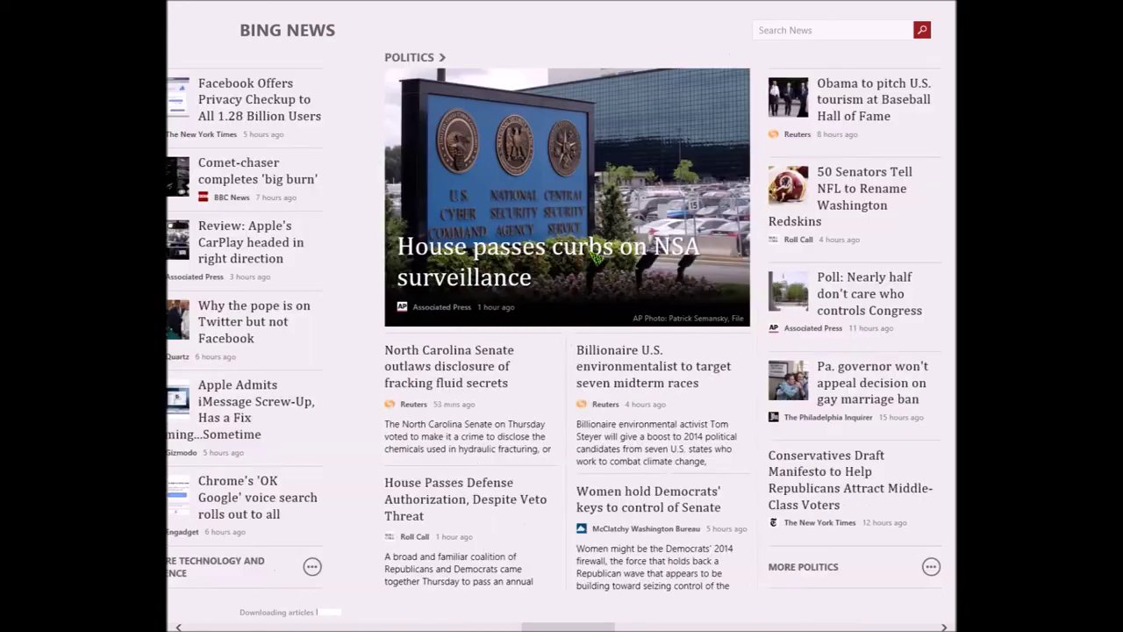
pyautogui.scroll(-5, 595, 257)
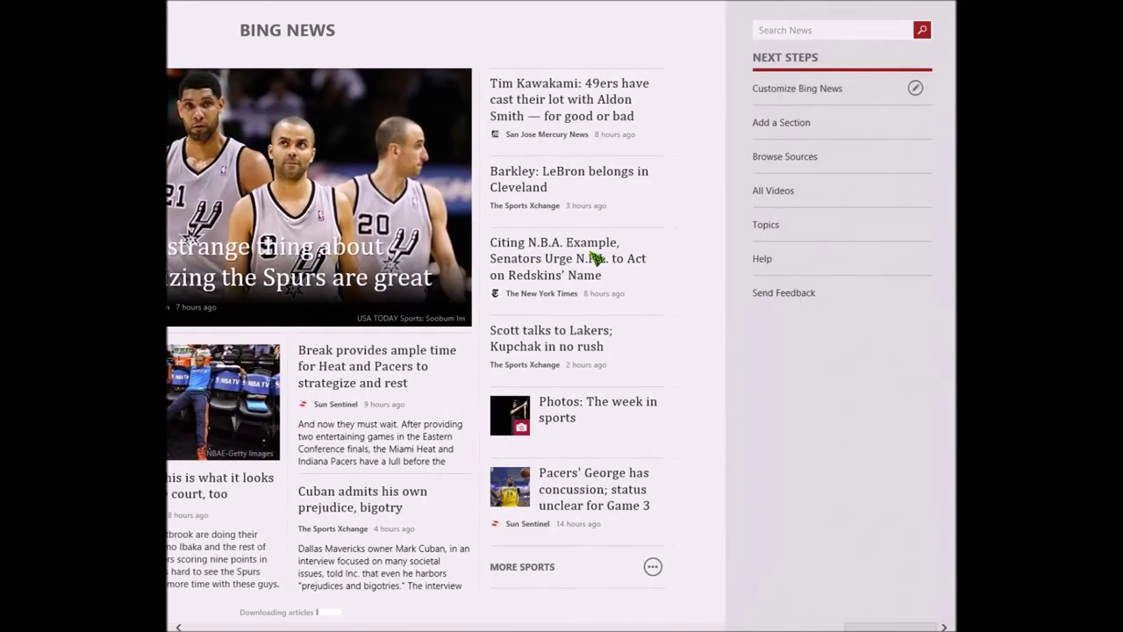
pyautogui.scroll(20, 595, 257)
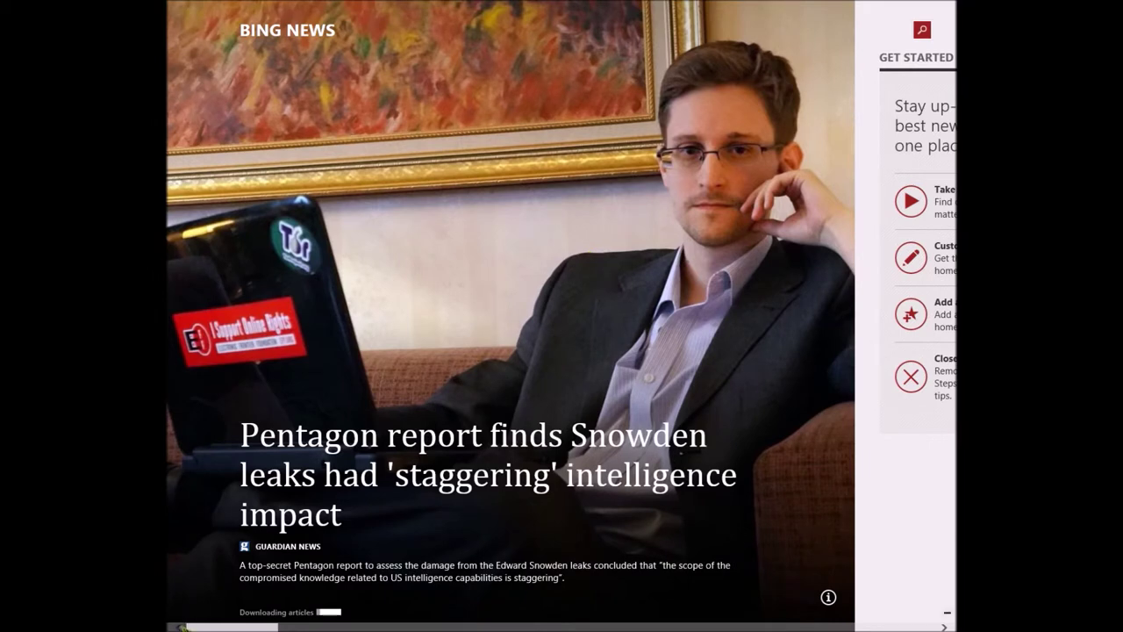
pyautogui.click(176, 623)
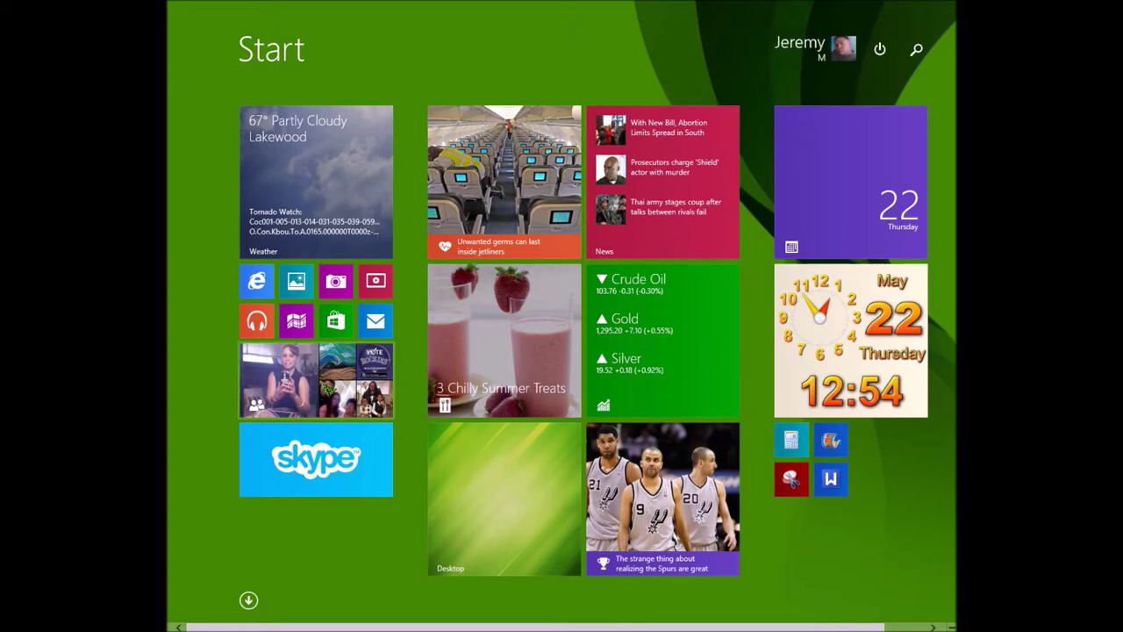
# Step: Open the People app, look over the profile's What's new, Notifications and Photos sections, and return to the Start screen
pyautogui.click(324, 388)
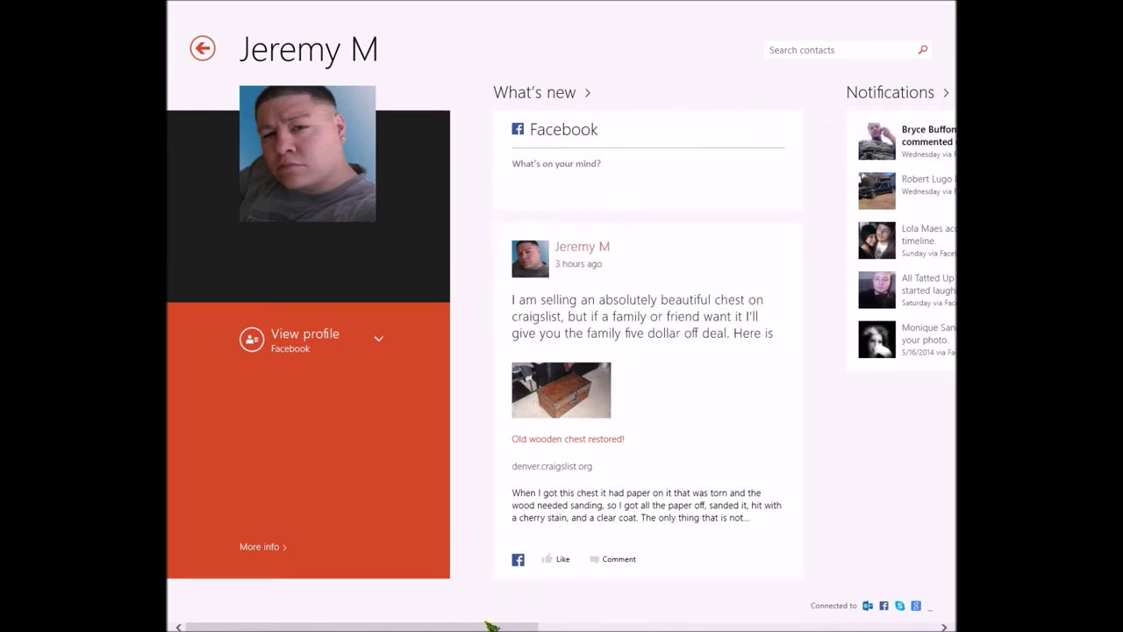
pyautogui.scroll(-10, 562, 351)
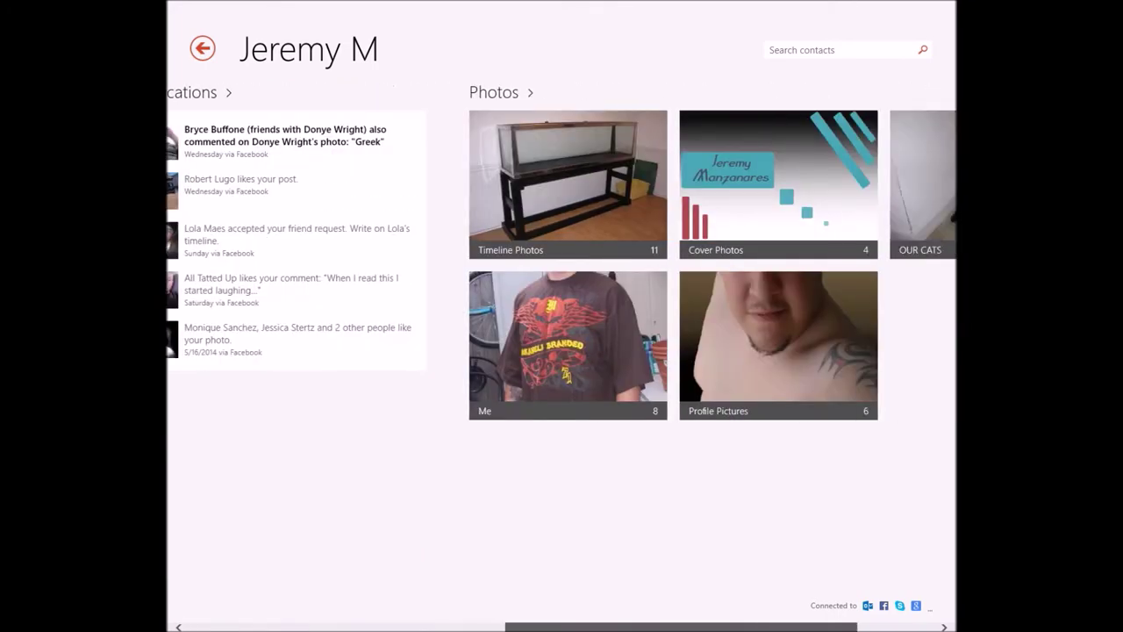
pyautogui.scroll(5, 602, 443)
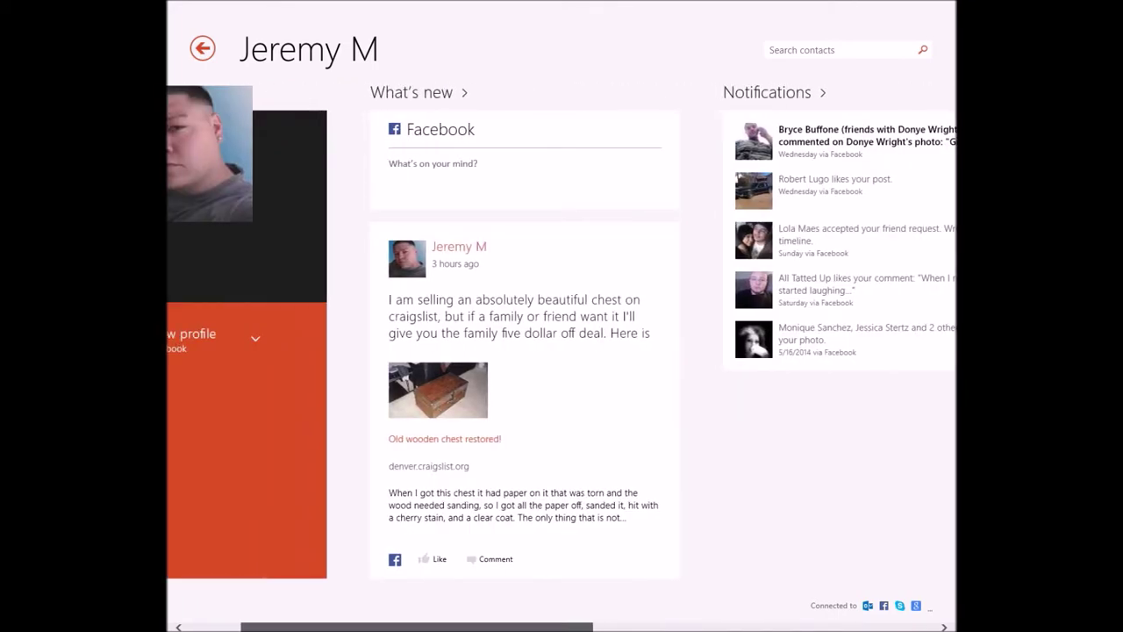
pyautogui.scroll(-3, 602, 443)
pyautogui.scroll(-2, 602, 442)
pyautogui.scroll(8, 602, 442)
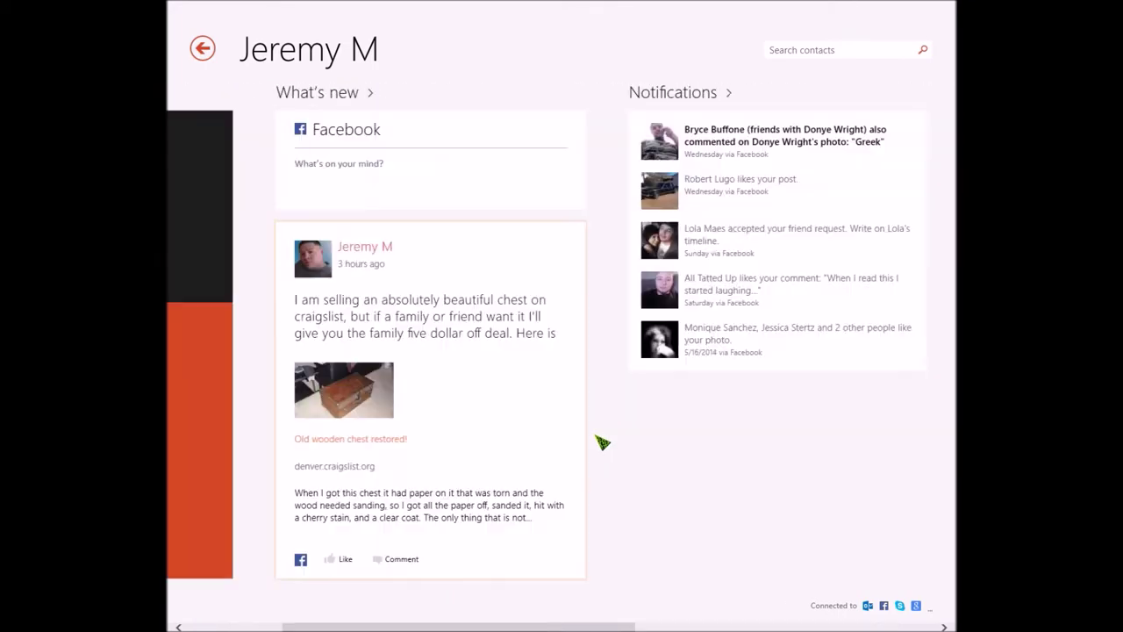
pyautogui.scroll(-8, 602, 443)
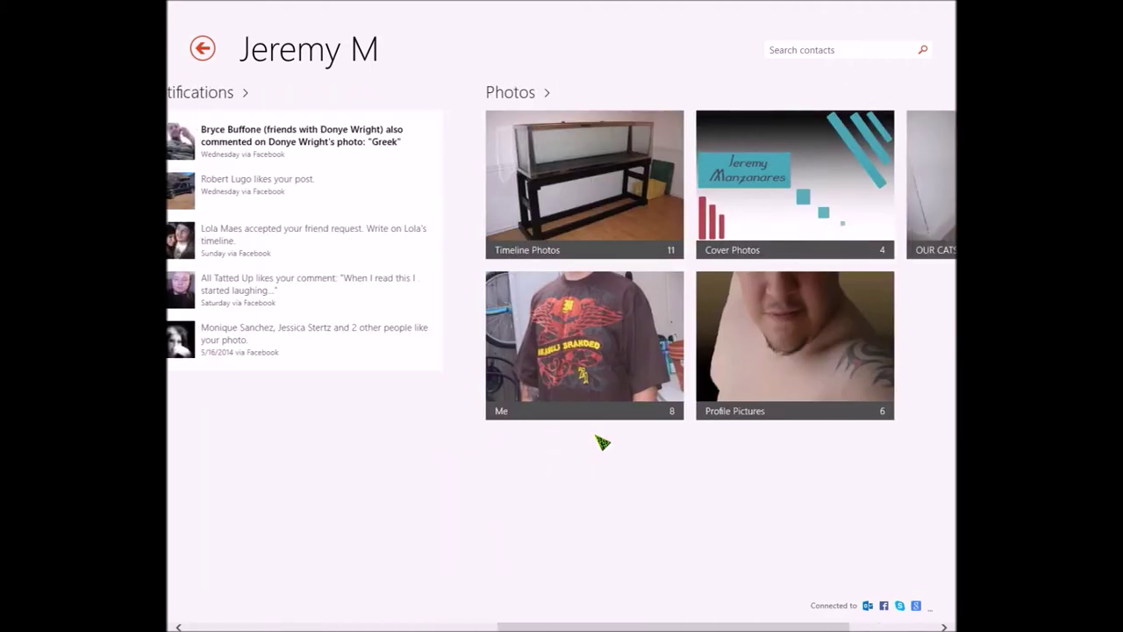
pyautogui.click(175, 621)
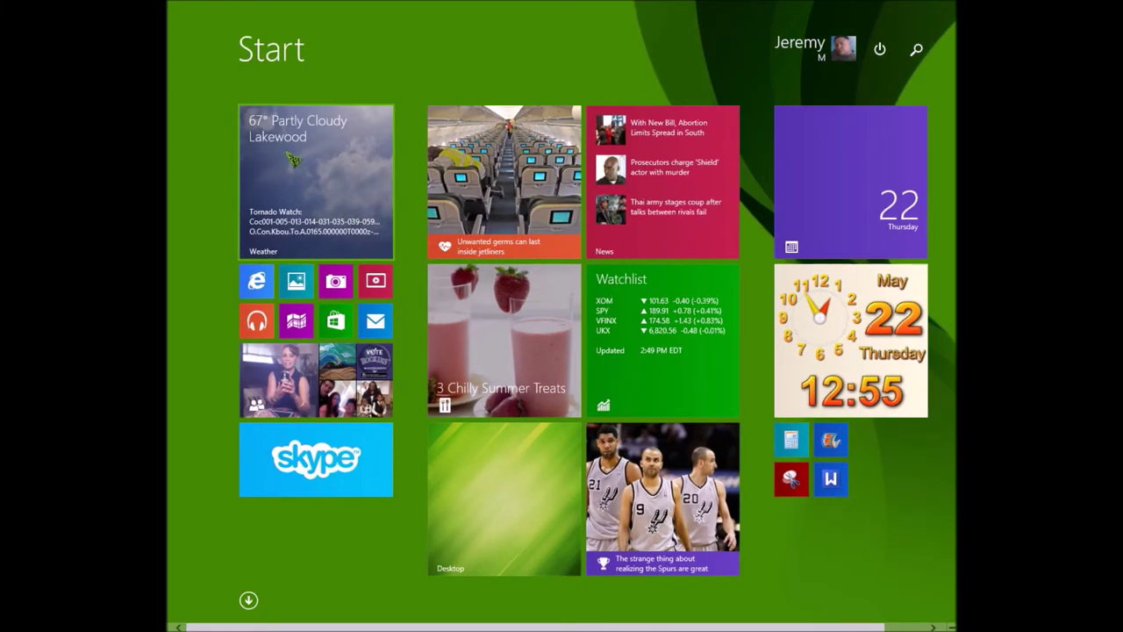
# Step: Check the Weather tile's options, open the Weather app, and set its home location to Denver, CO
pyautogui.rightClick(350, 171)
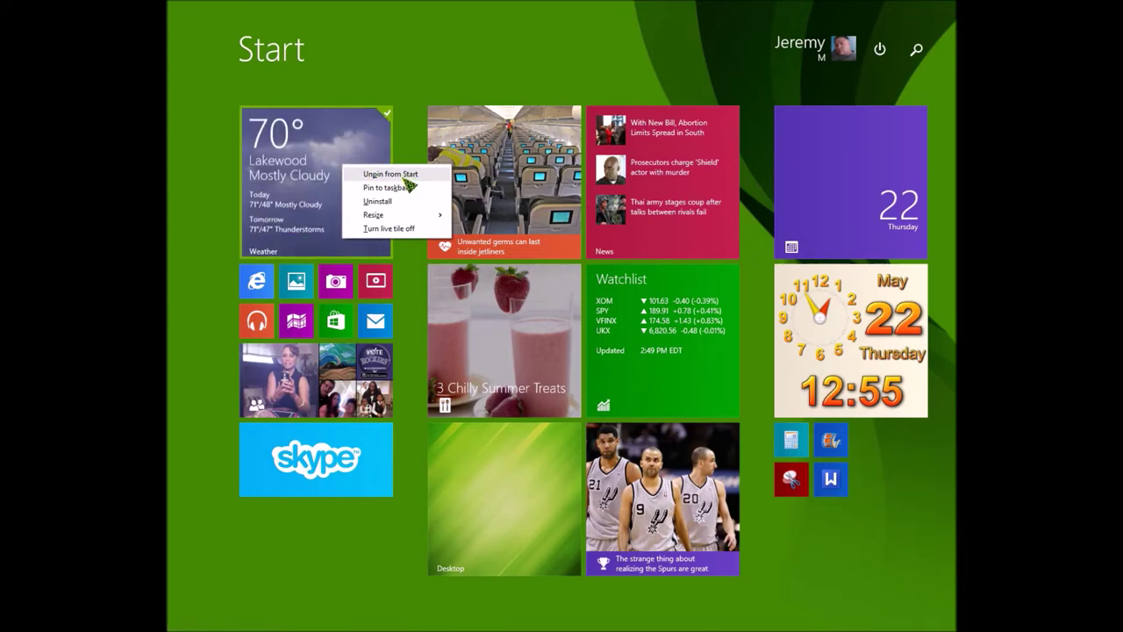
pyautogui.click(346, 134)
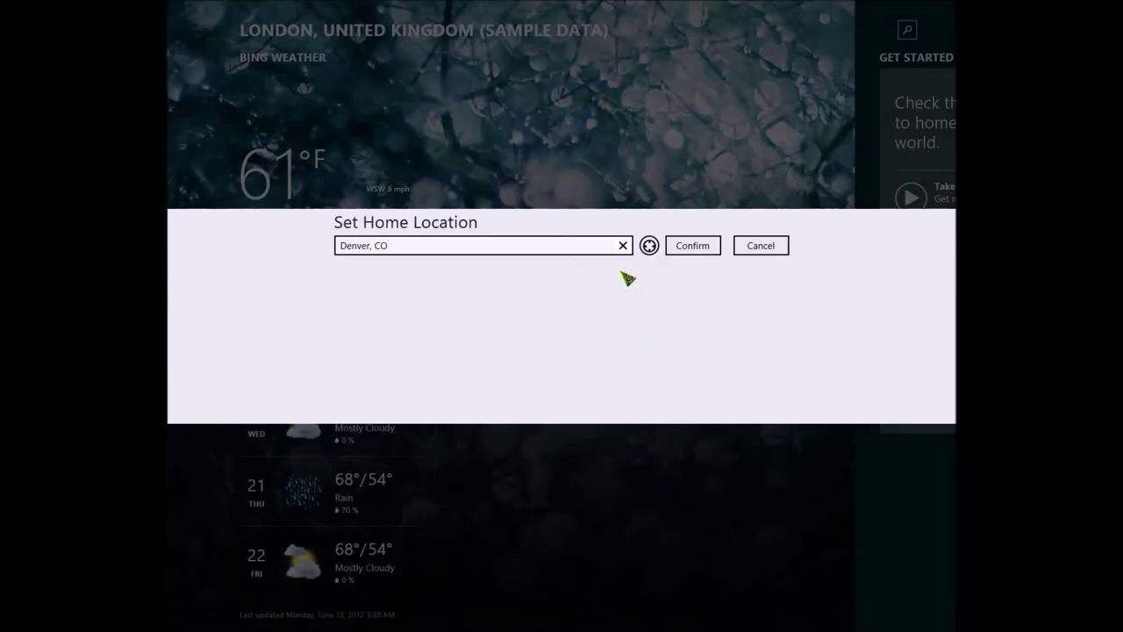
pyautogui.click(678, 248)
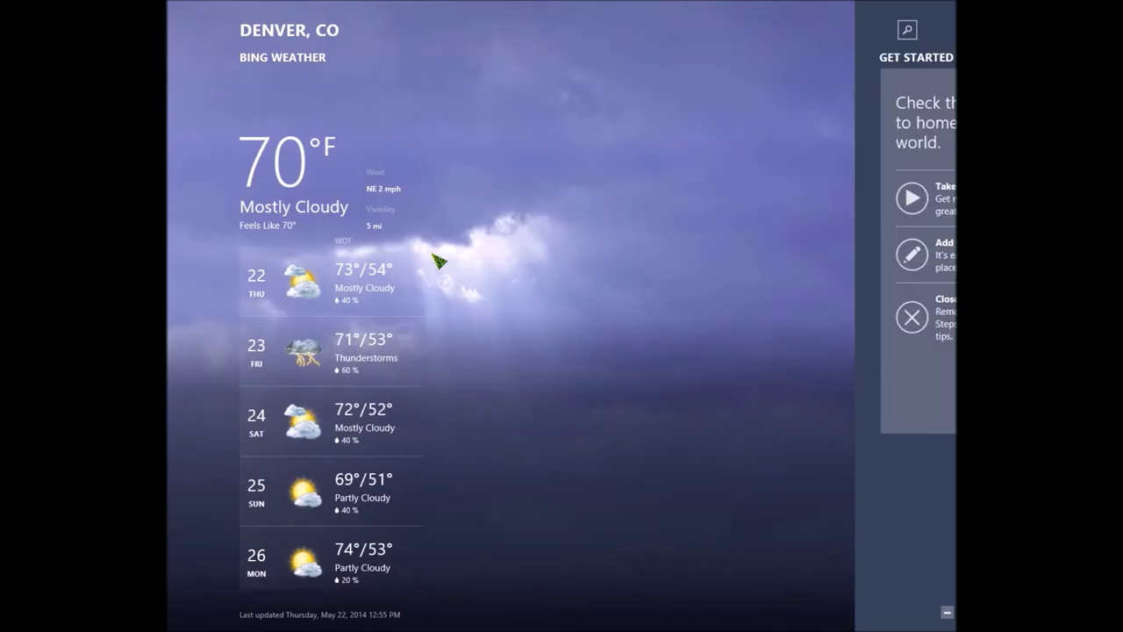
# Step: Look through Denver's hourly forecast, weather maps, historical weather and nearby ski resorts, ending back at the daily forecast
pyautogui.scroll(-3, 509, 350)
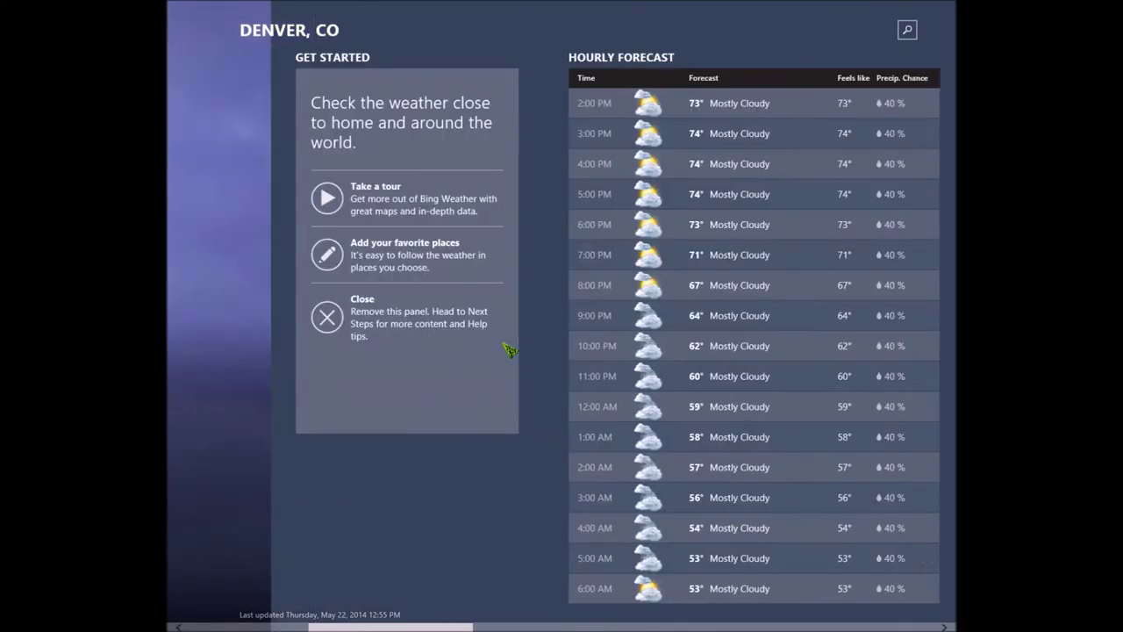
pyautogui.scroll(-3, 510, 350)
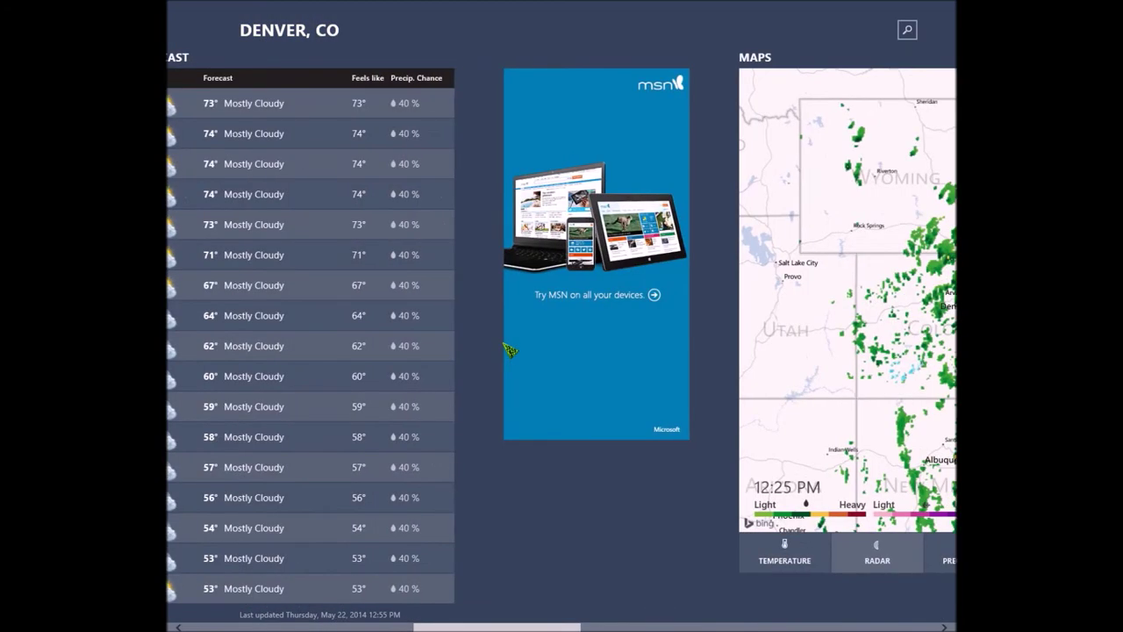
pyautogui.scroll(2, 510, 350)
pyautogui.scroll(-3, 510, 350)
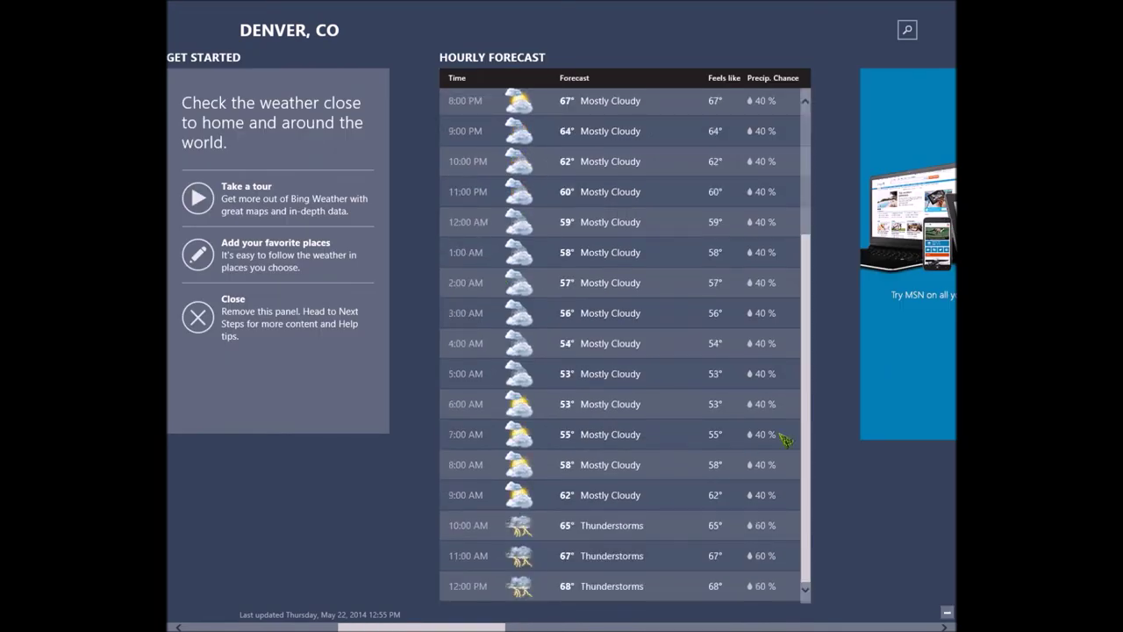
pyautogui.scroll(-3, 825, 449)
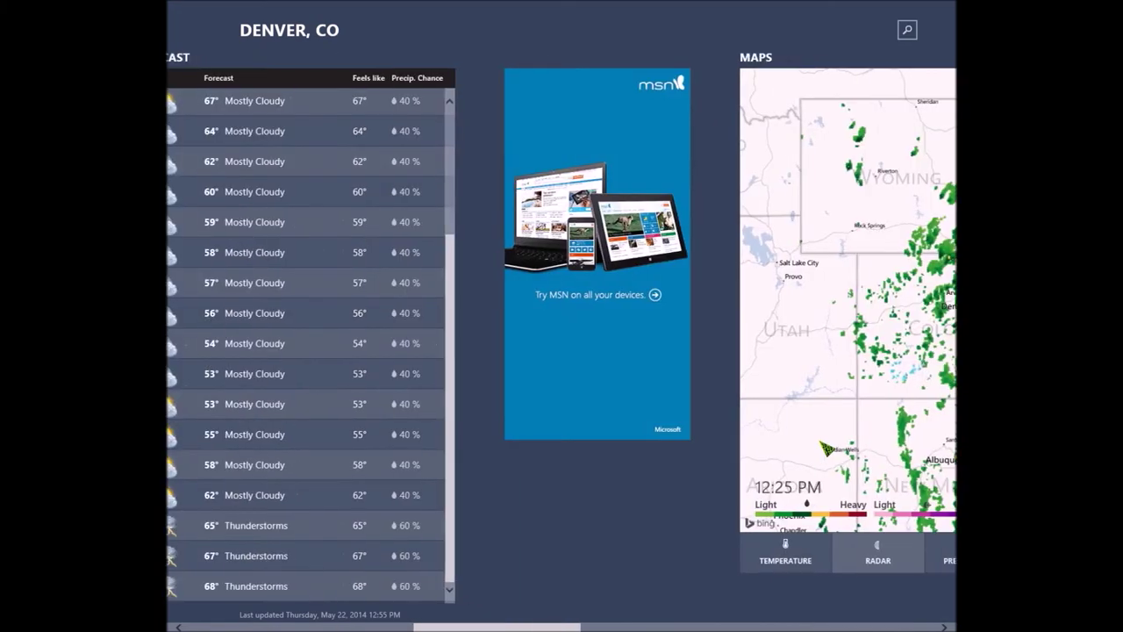
pyautogui.scroll(-3, 773, 465)
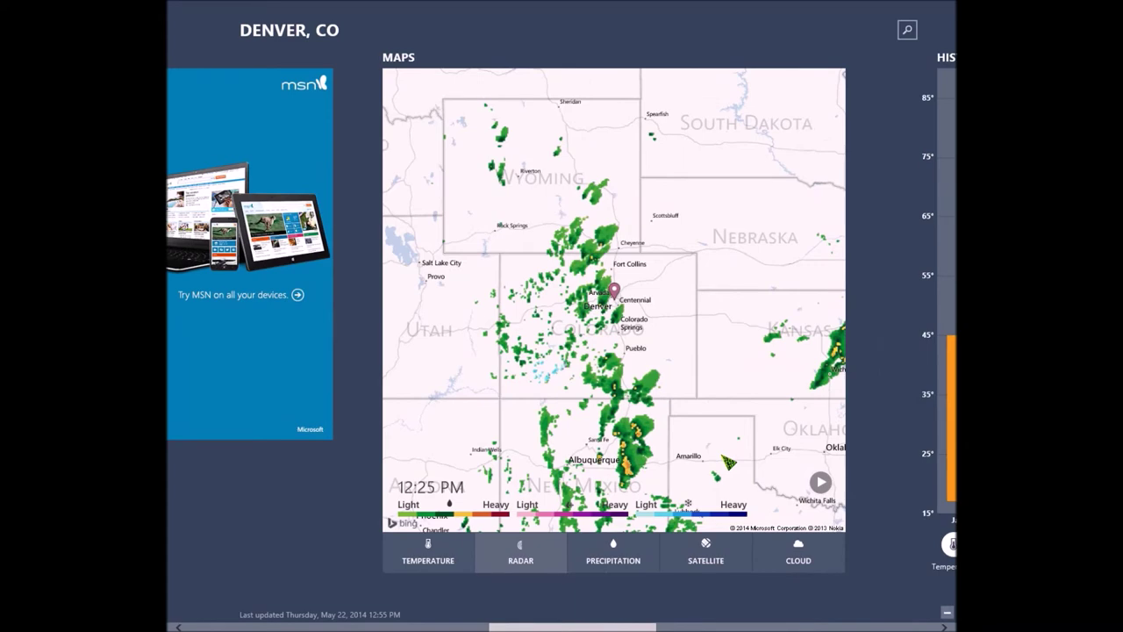
pyautogui.scroll(-5, 729, 462)
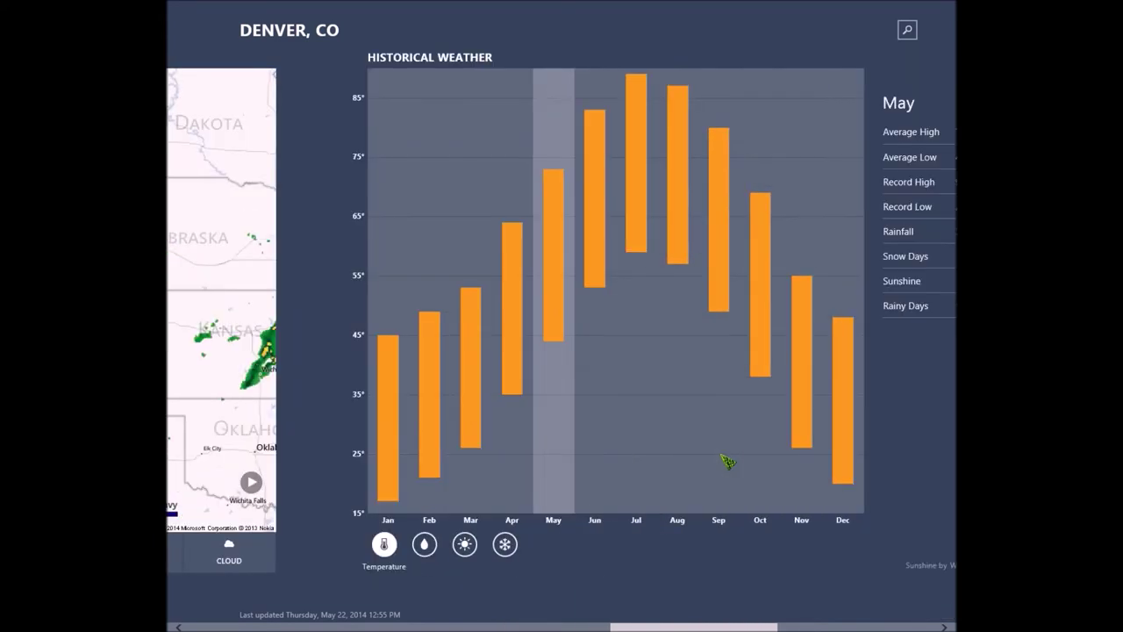
pyautogui.scroll(-5, 729, 463)
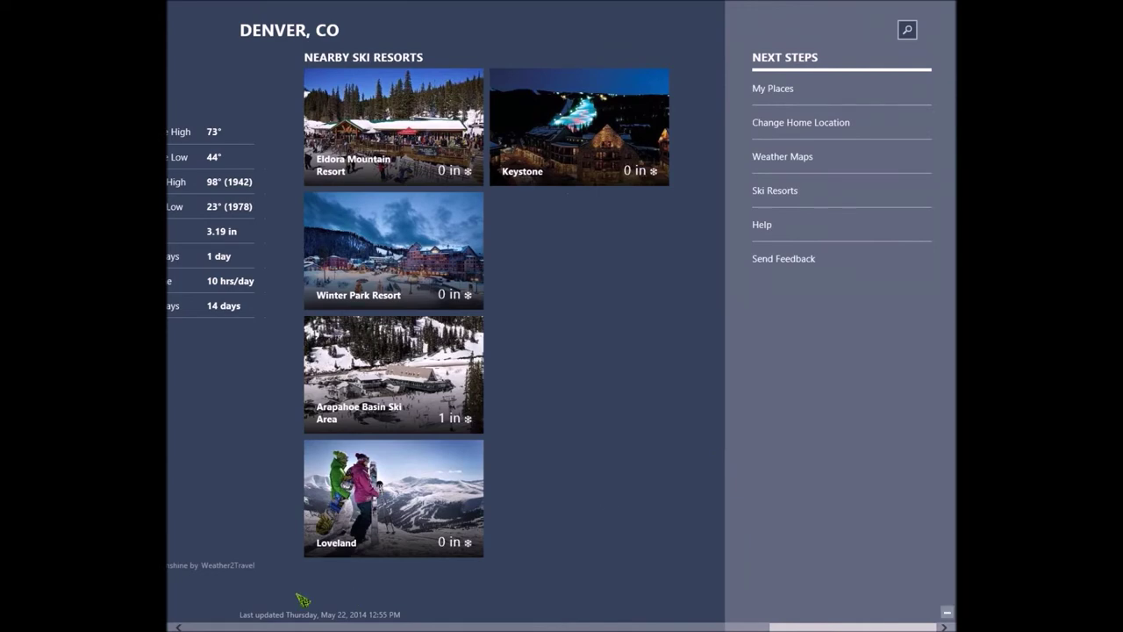
pyautogui.scroll(15, 241, 539)
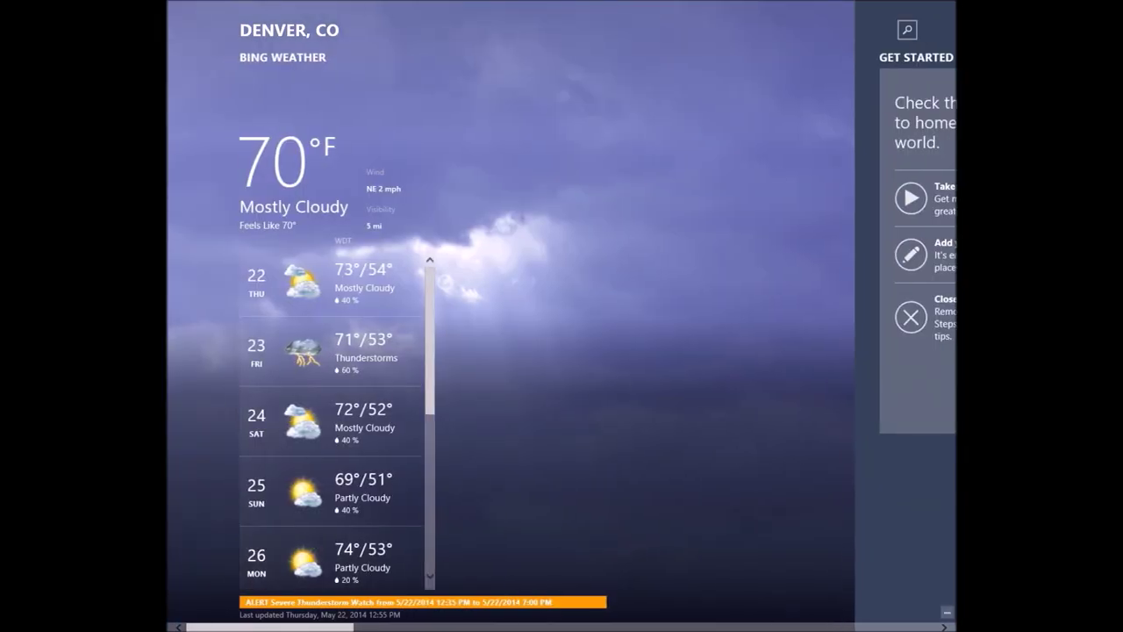
# Step: Switch between the Weather app and the Start screen, and open the desktop
pyautogui.click(180, 620)
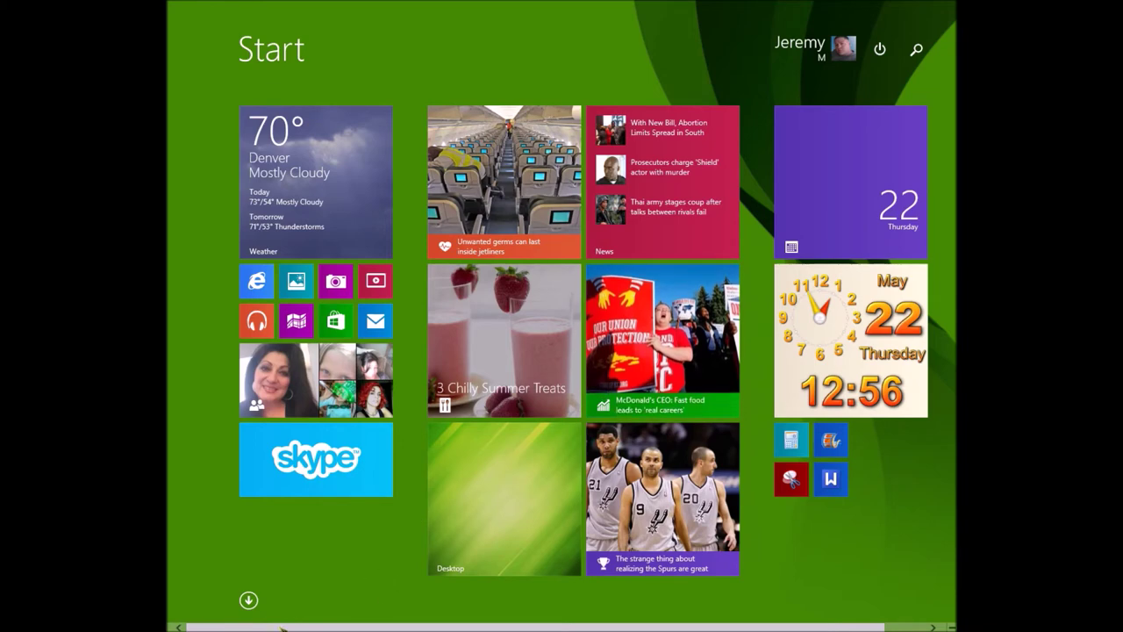
pyautogui.click(180, 622)
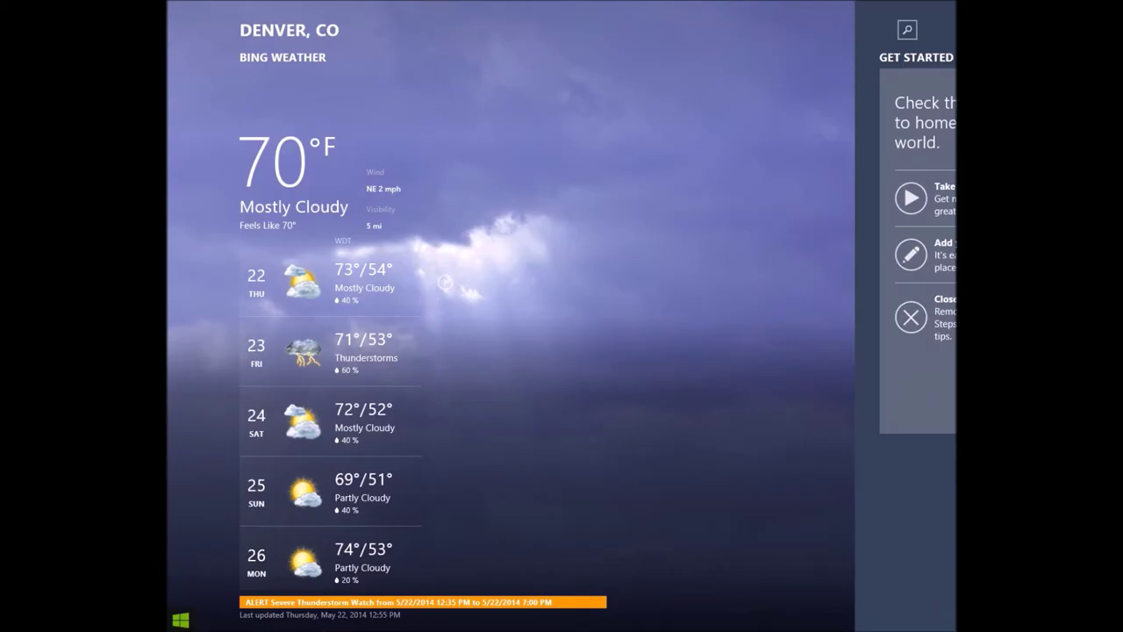
pyautogui.click(179, 622)
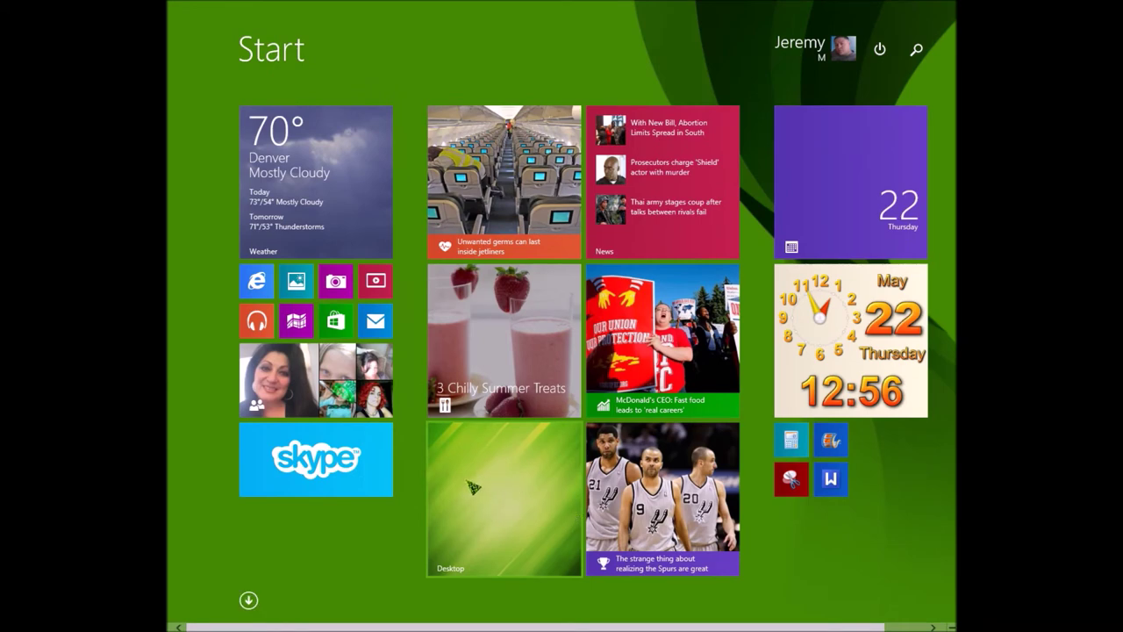
pyautogui.click(534, 502)
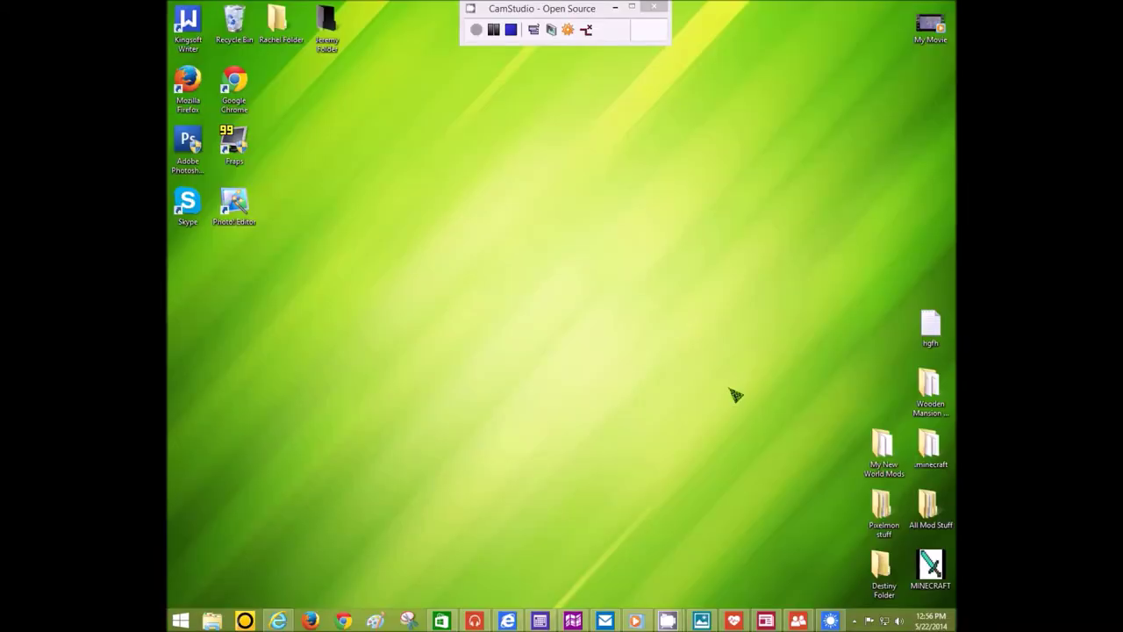